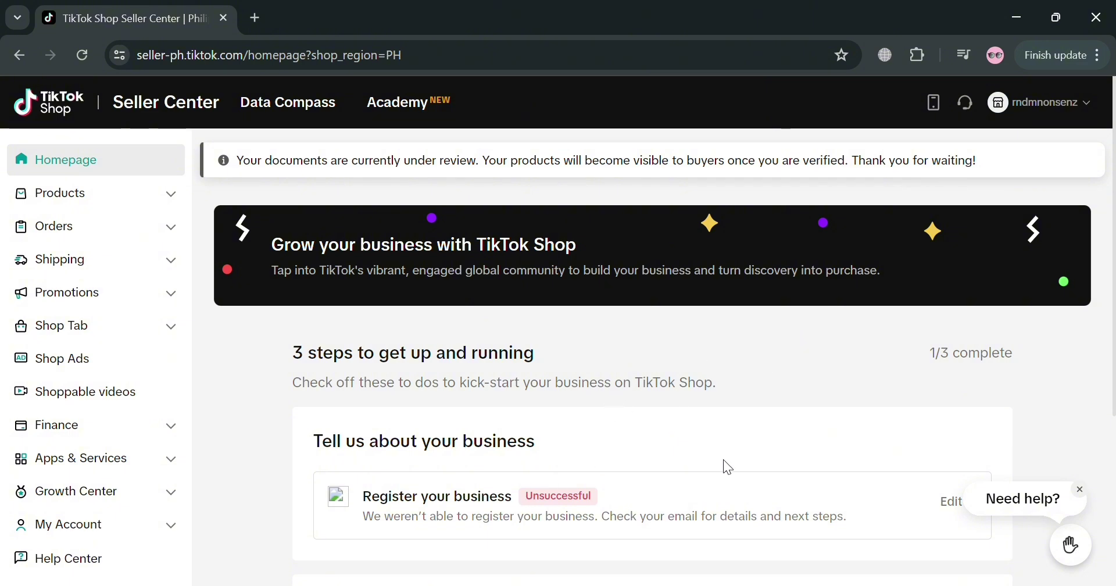
Look over the shop setup steps on the homepage and the available options for managing products
scroll(805, 417, down, 5)
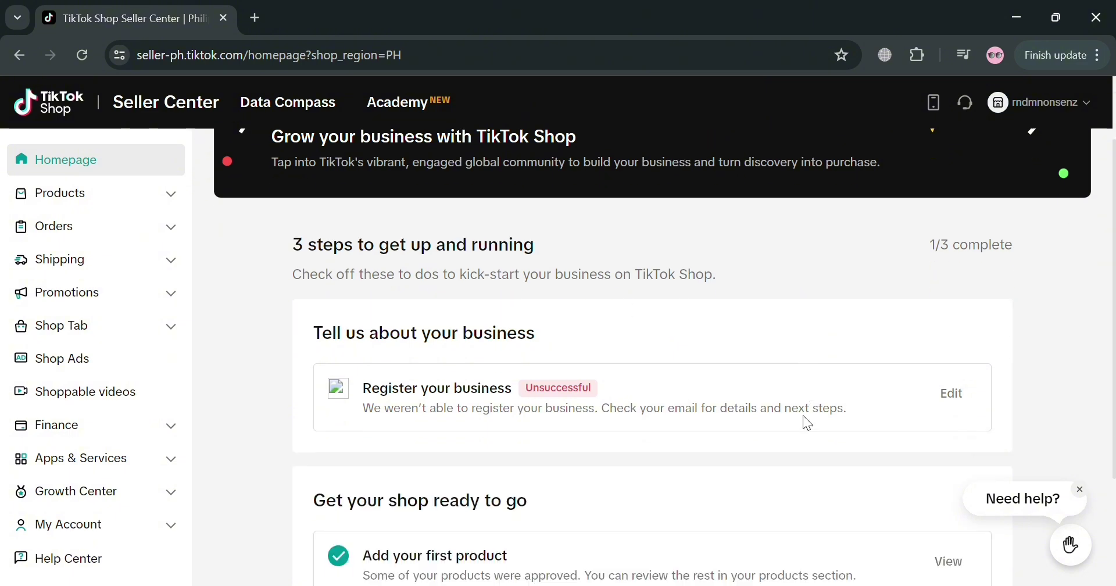
scroll(603, 401, up, 5)
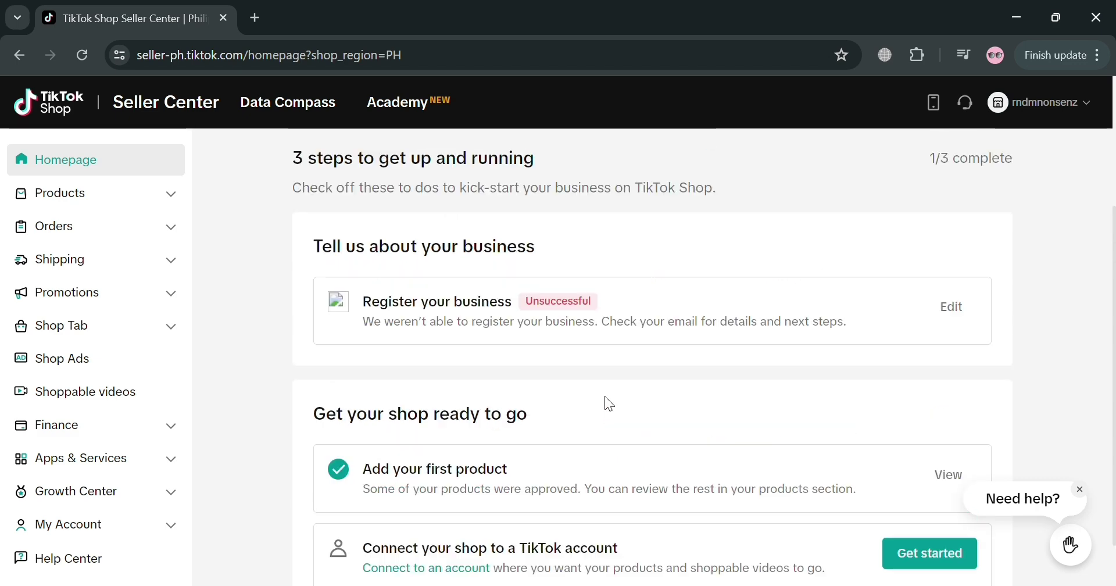
click(93, 202)
scroll(95, 209, down, 6)
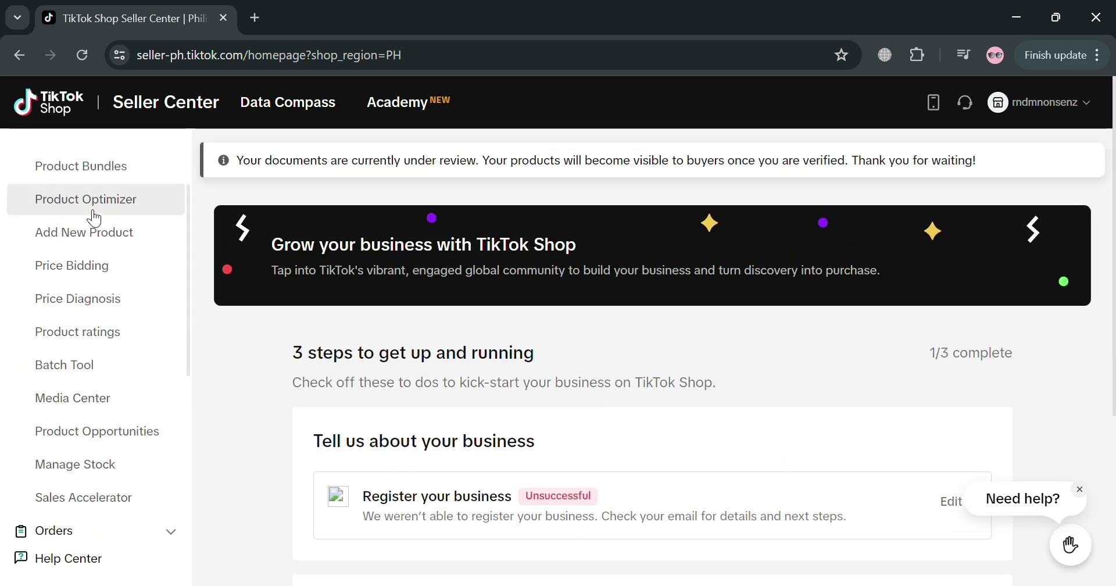
scroll(91, 224, up, 6)
scroll(92, 226, down, 6)
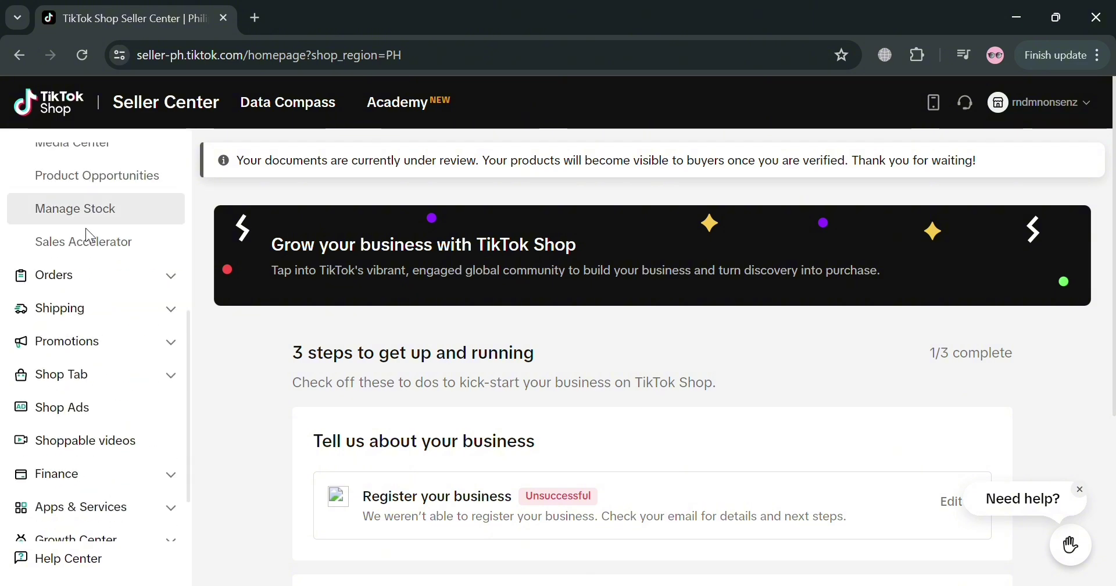
scroll(99, 288, up, 3)
scroll(101, 290, up, 3)
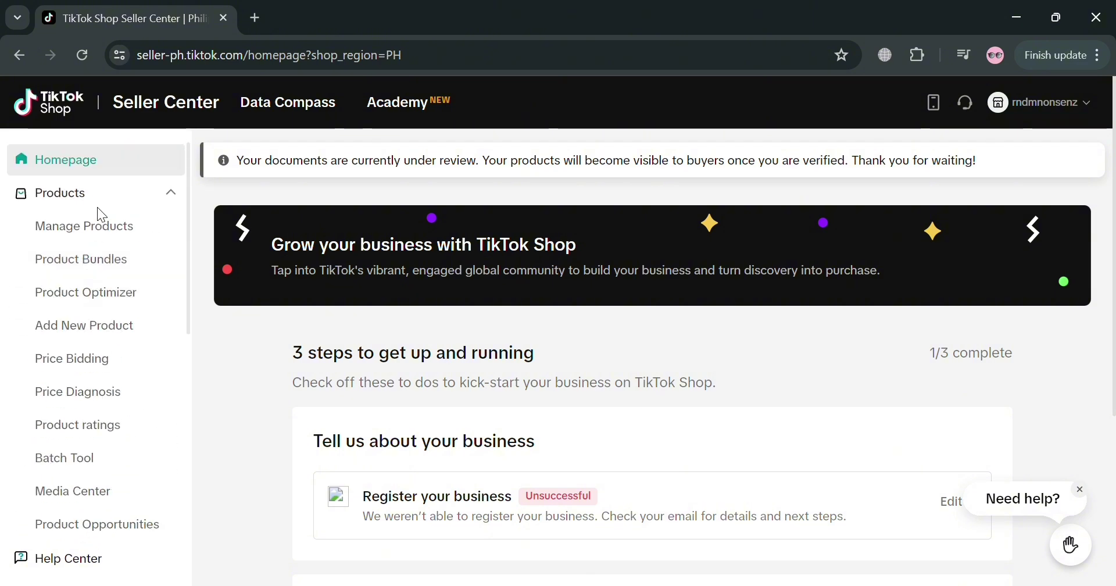
click(106, 202)
Open the App store from the Apps & Services section
scroll(110, 267, down, 1)
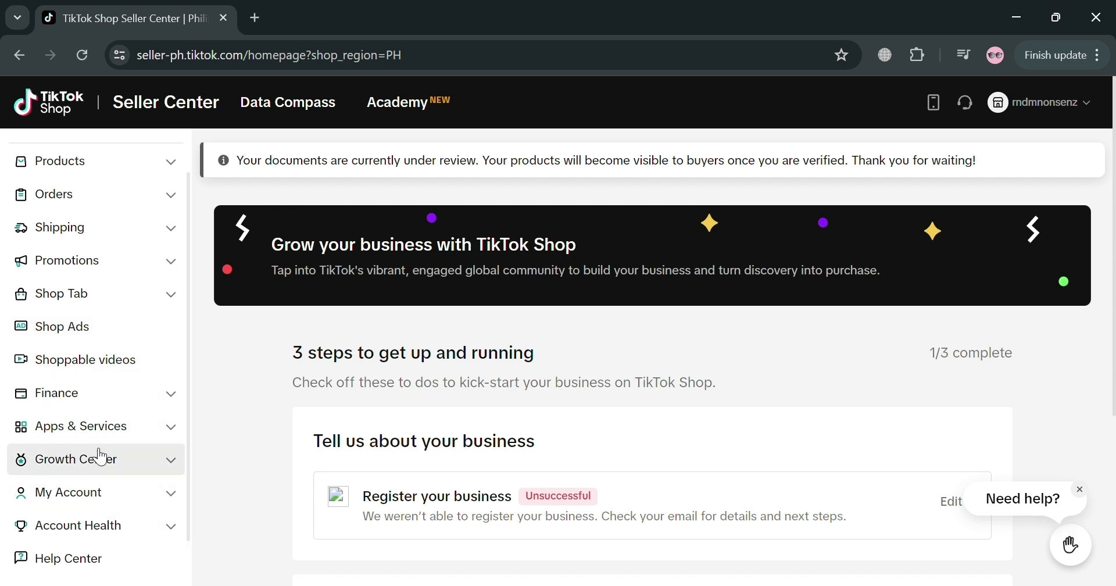
click(118, 442)
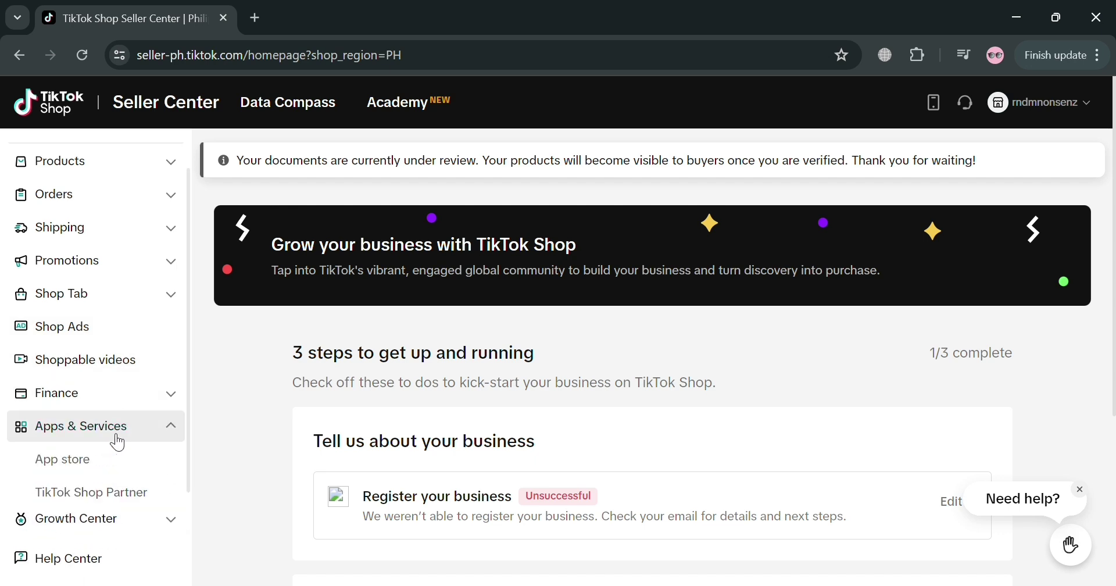
click(123, 468)
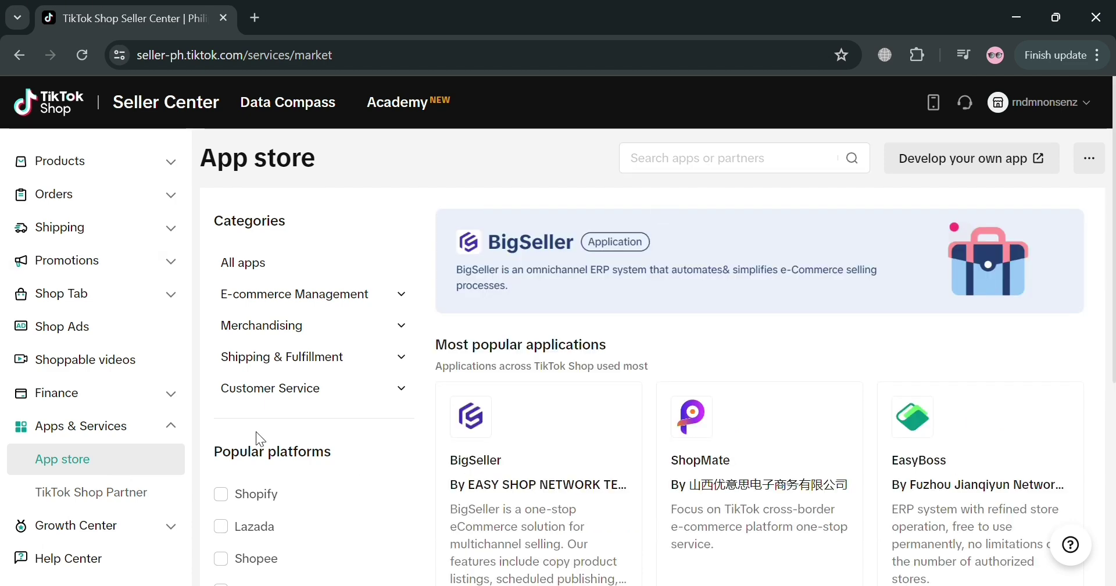
Try filtering the App store listings by the Shopify platform
scroll(255, 431, down, 6)
scroll(244, 424, up, 3)
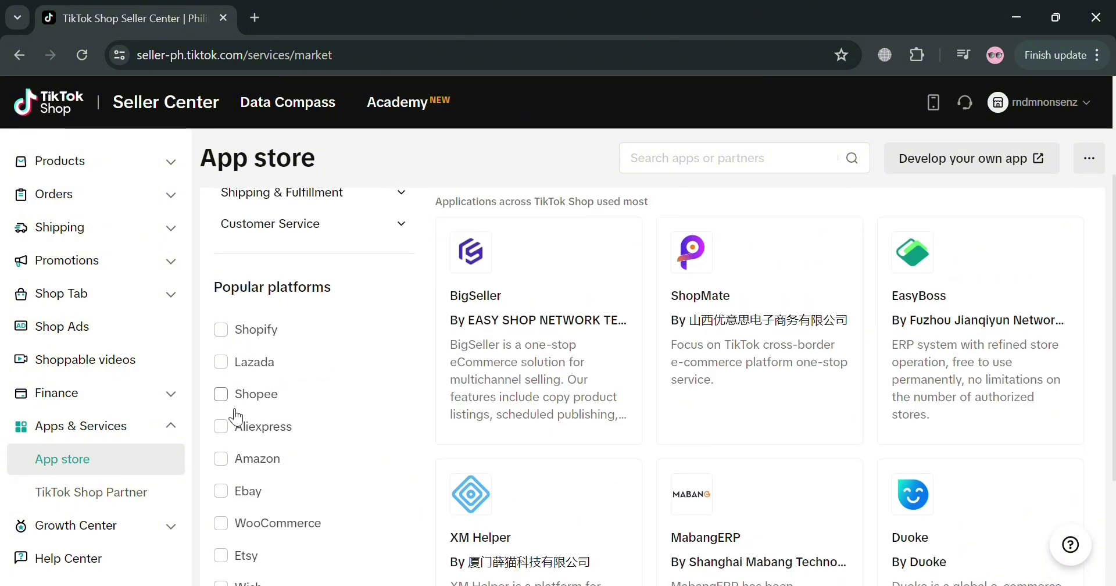
click(225, 329)
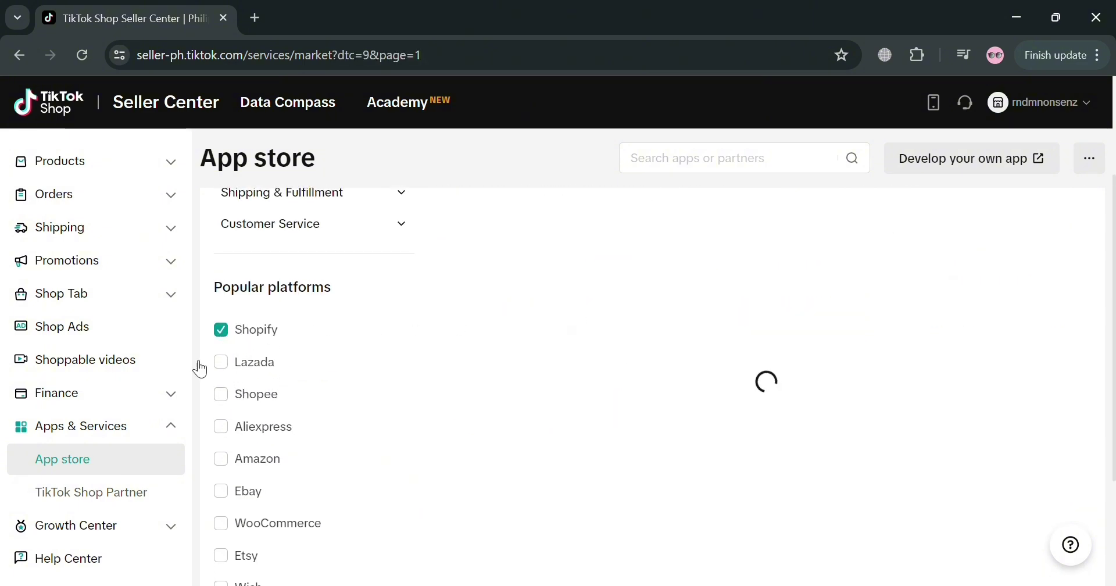
click(221, 329)
Search the App store for "dropshipping" and open the Sup Dropshipping app details
click(734, 163)
text(s)
key(BackSpace)
text(dropsh)
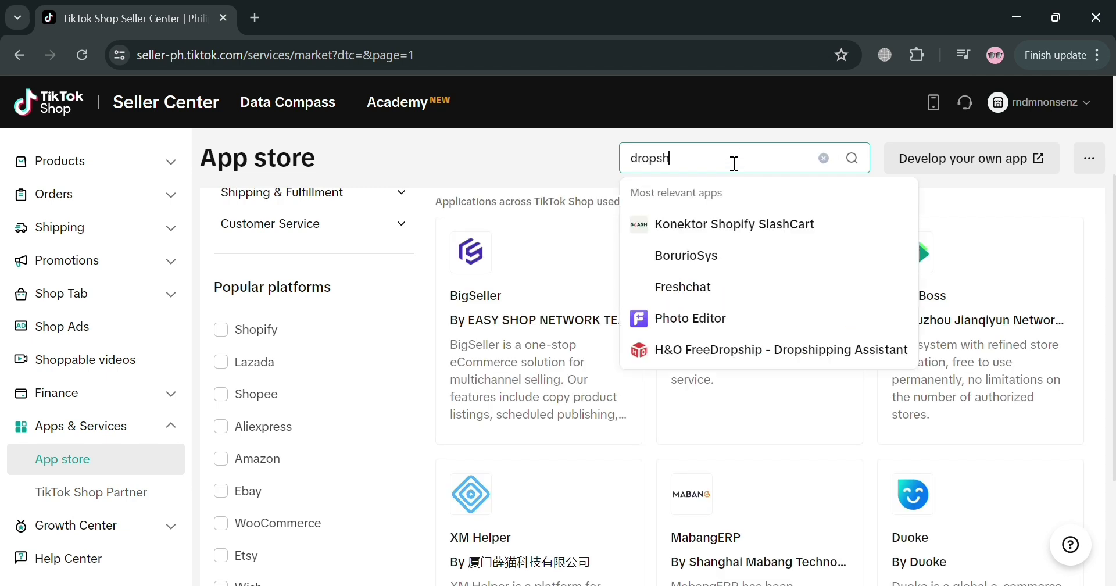
text(ipping)
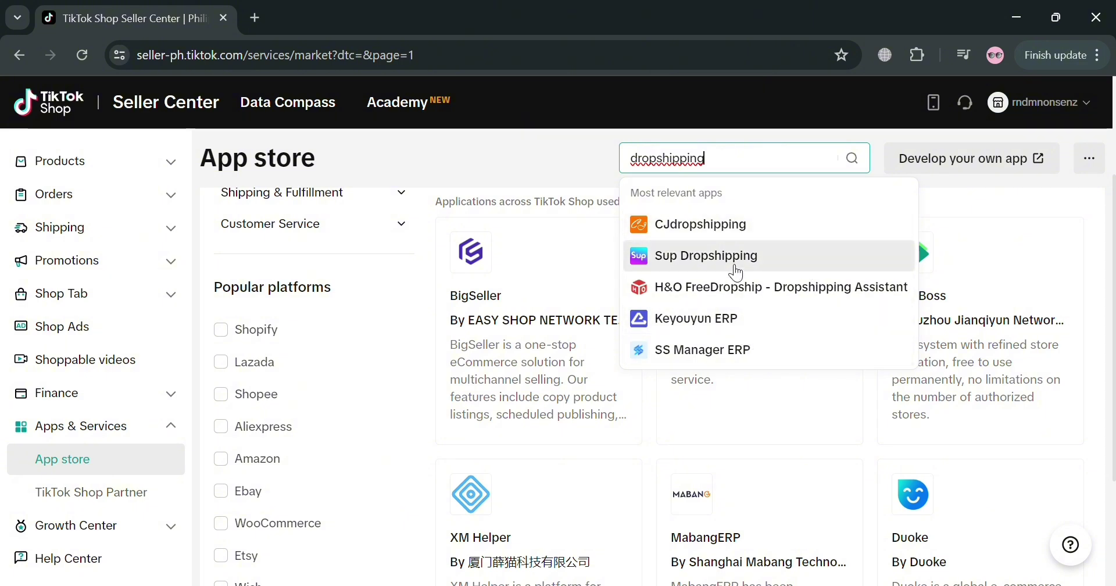
click(735, 269)
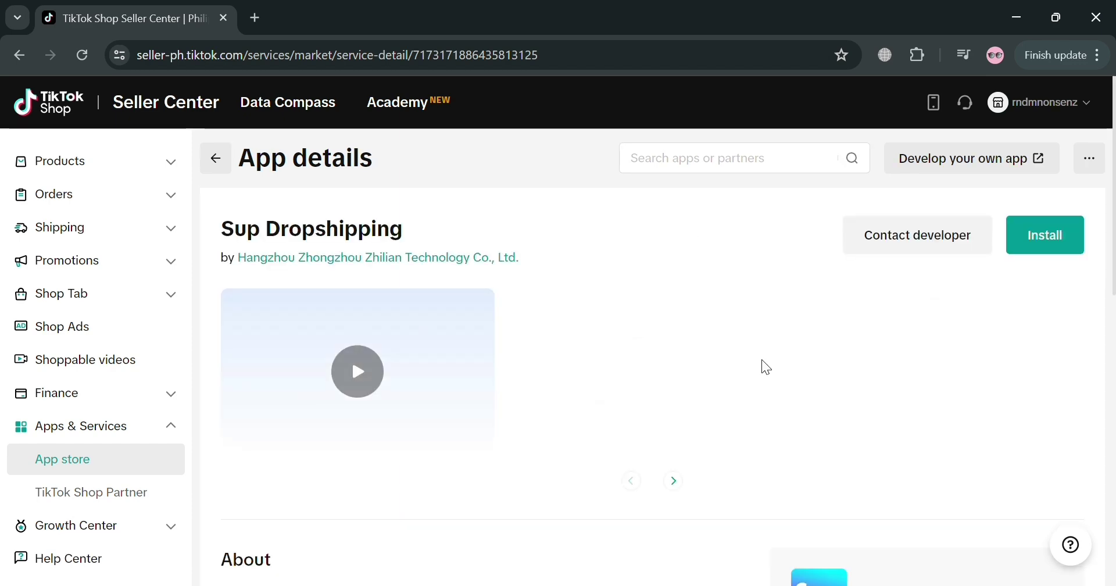
Review the Sup Dropshipping app details and start installing the app
scroll(796, 349, down, 5)
scroll(508, 350, down, 6)
scroll(342, 439, up, 6)
scroll(531, 361, up, 5)
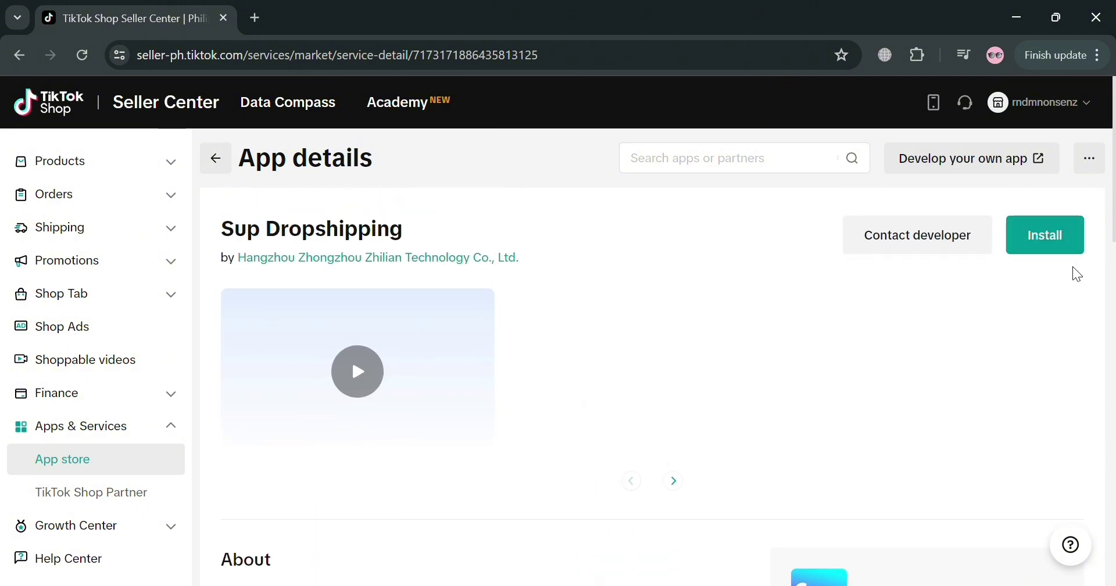
click(1077, 252)
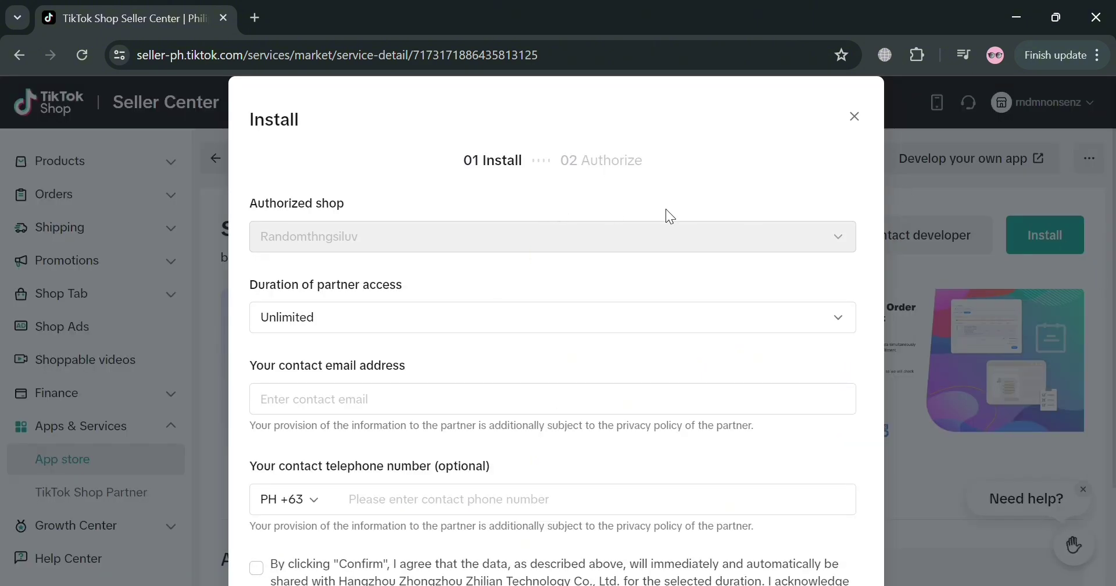
Fill in the contact email in the Install form, accept the data-sharing agreement and confirm the installation
scroll(558, 229, down, 2)
click(521, 291)
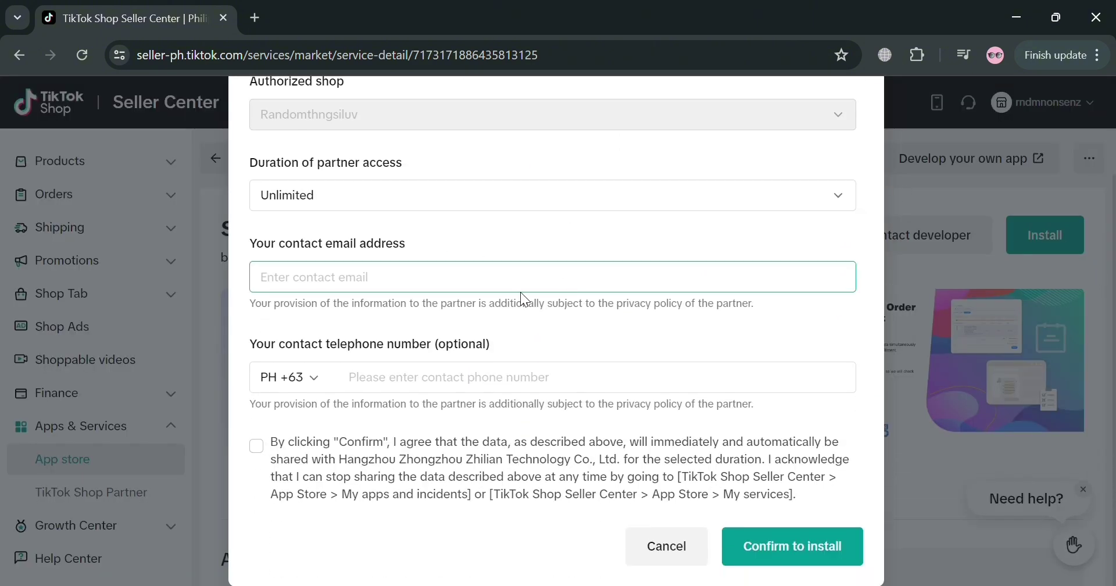
click(511, 381)
click(492, 296)
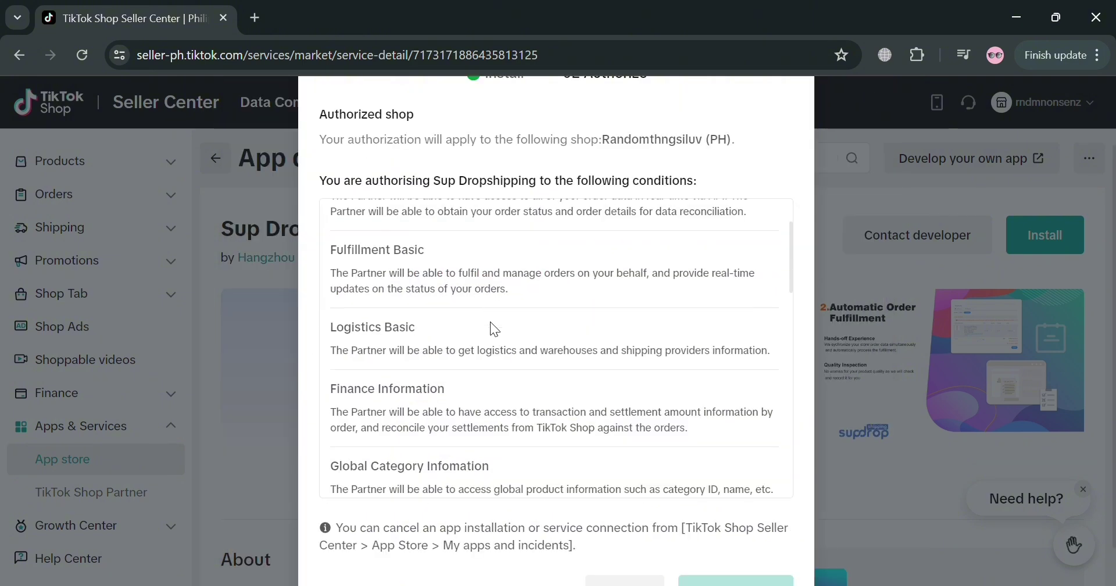
Read through the access conditions, authorize Sup Dropshipping for the shop and finish the authorization
scroll(488, 326, down, 2)
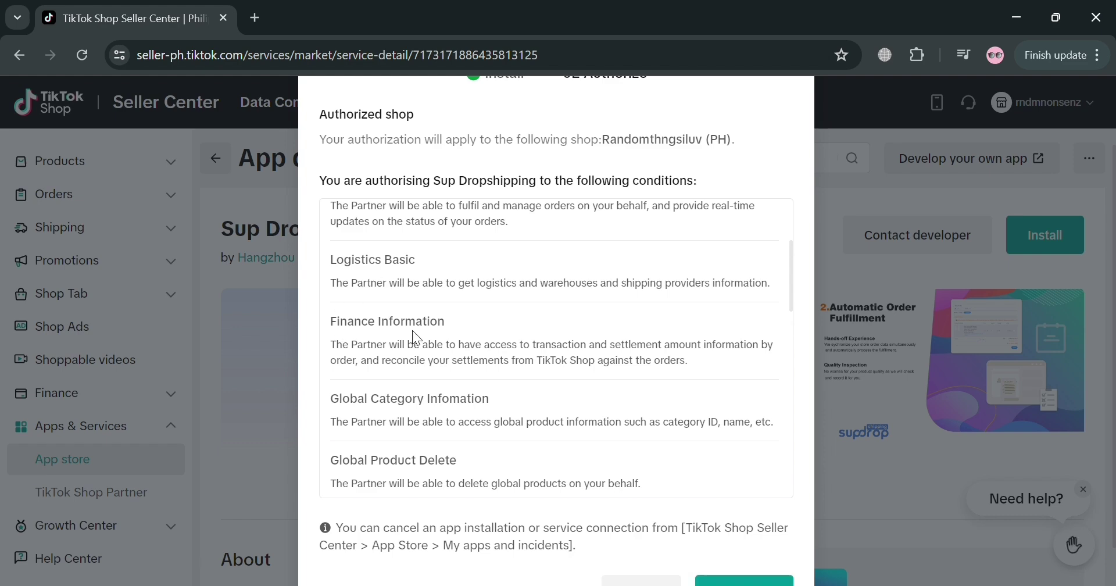
scroll(413, 330, down, 10)
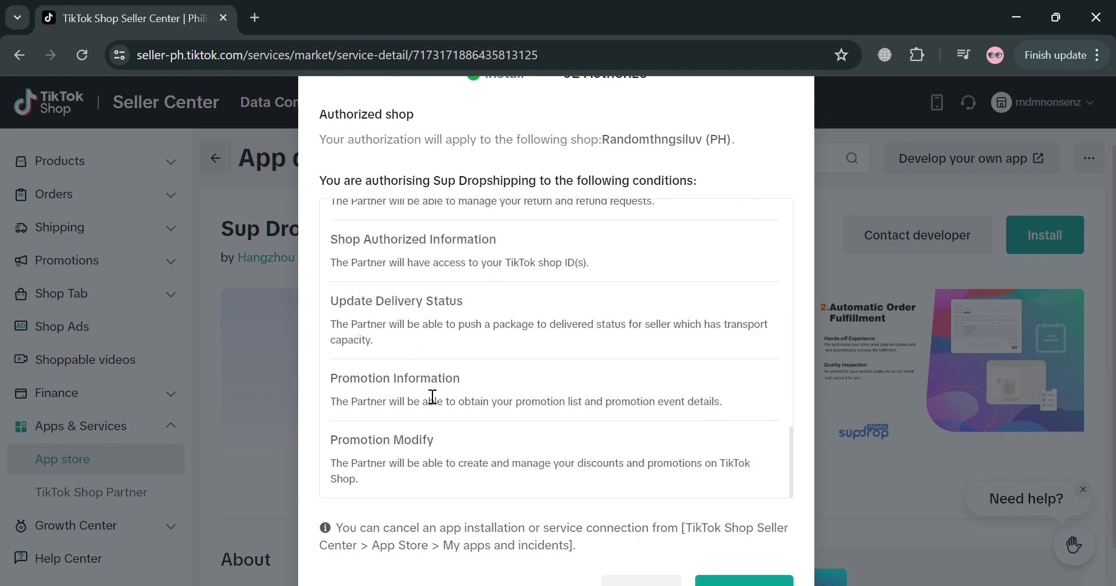
scroll(430, 395, down, 1)
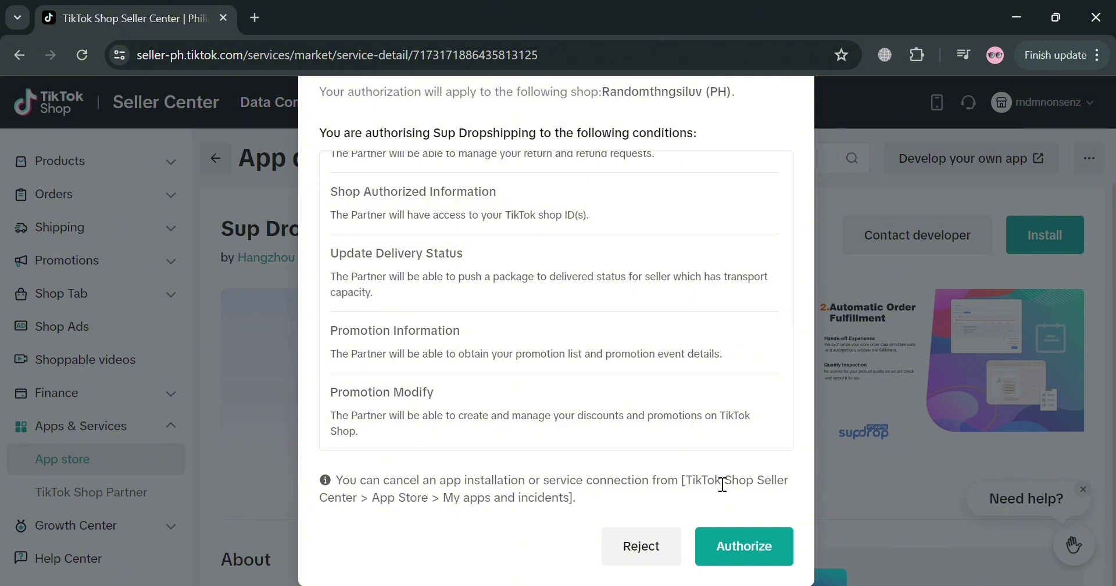
click(741, 537)
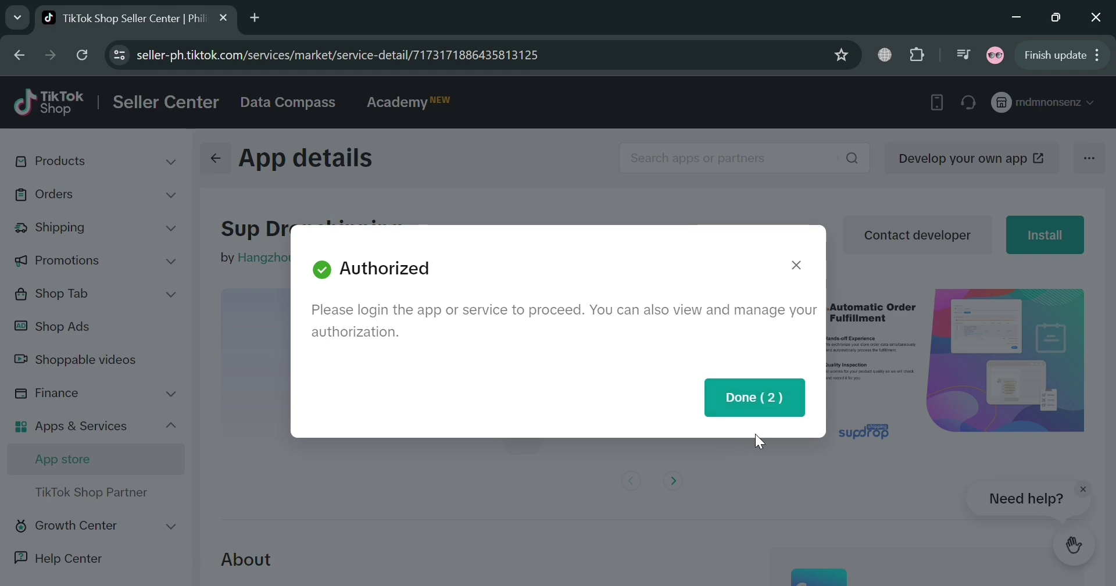
click(755, 399)
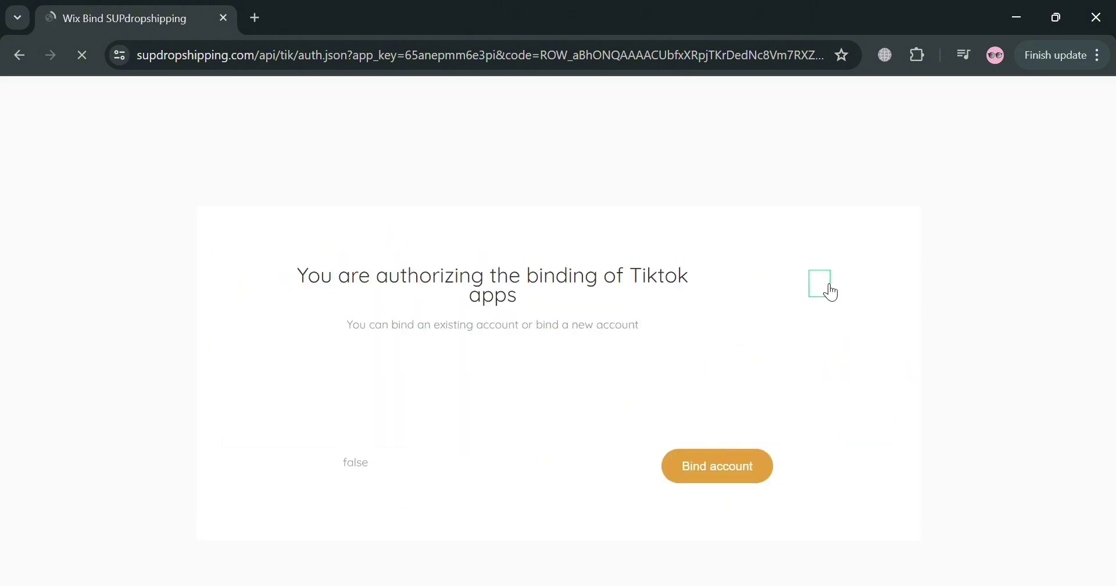
Bind the TikTok shop to Sup Dropshipping by registering a new account with Google
click(718, 468)
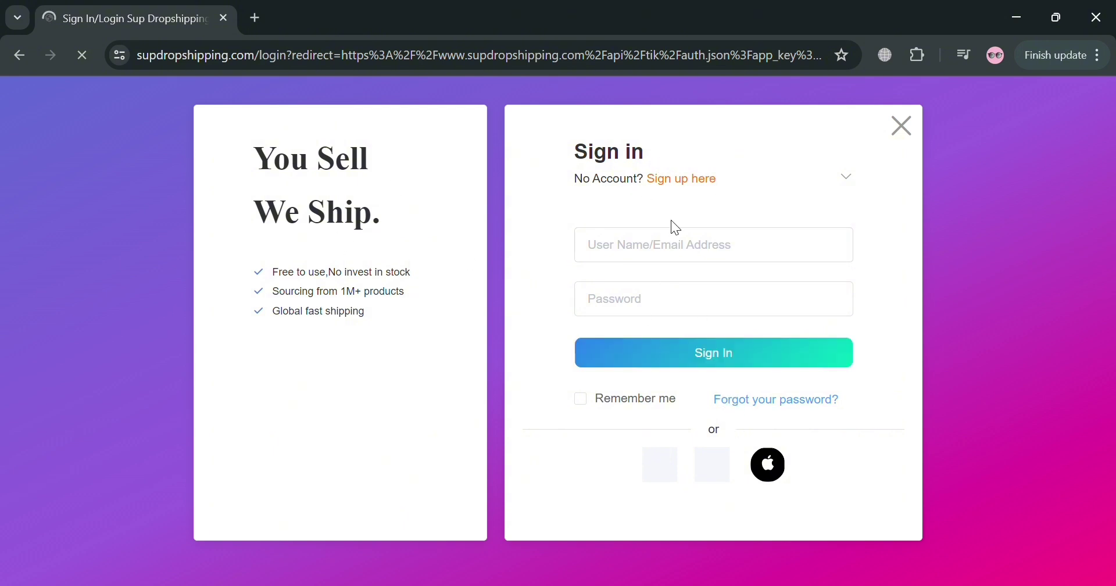
click(704, 179)
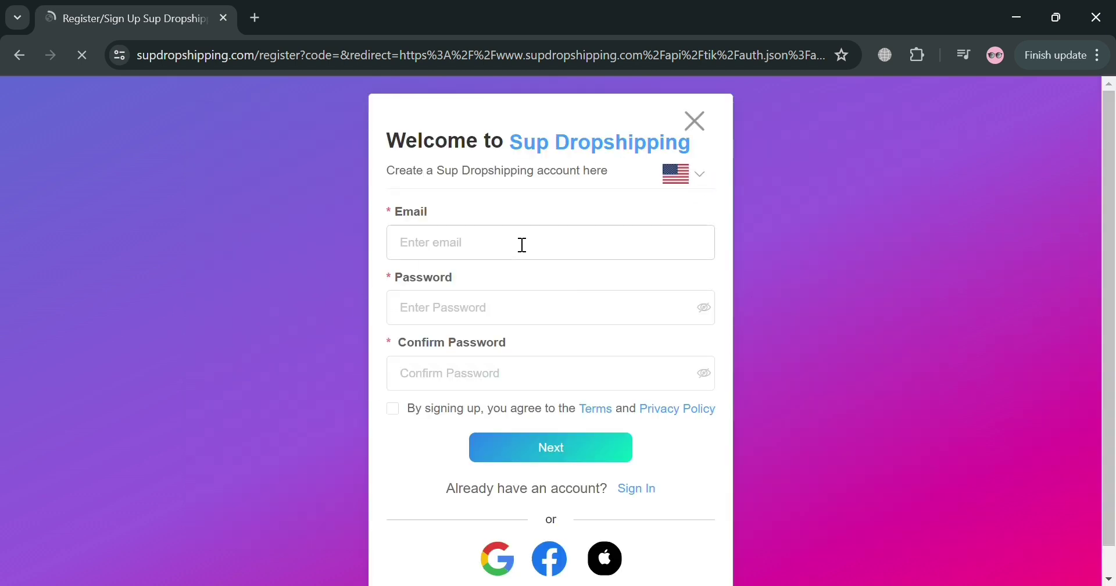
scroll(506, 570, down, 1)
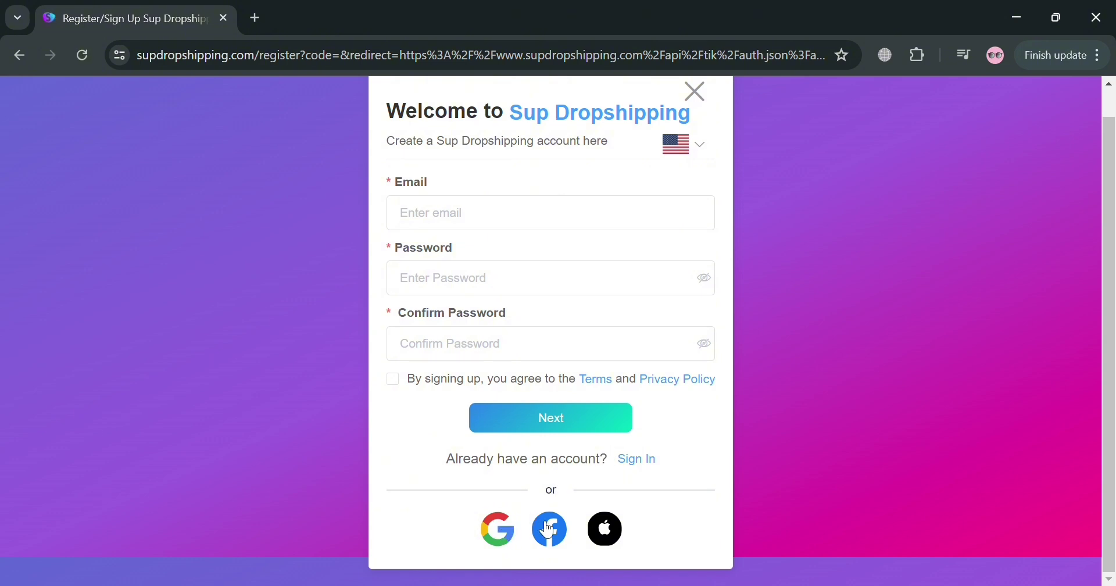
click(499, 530)
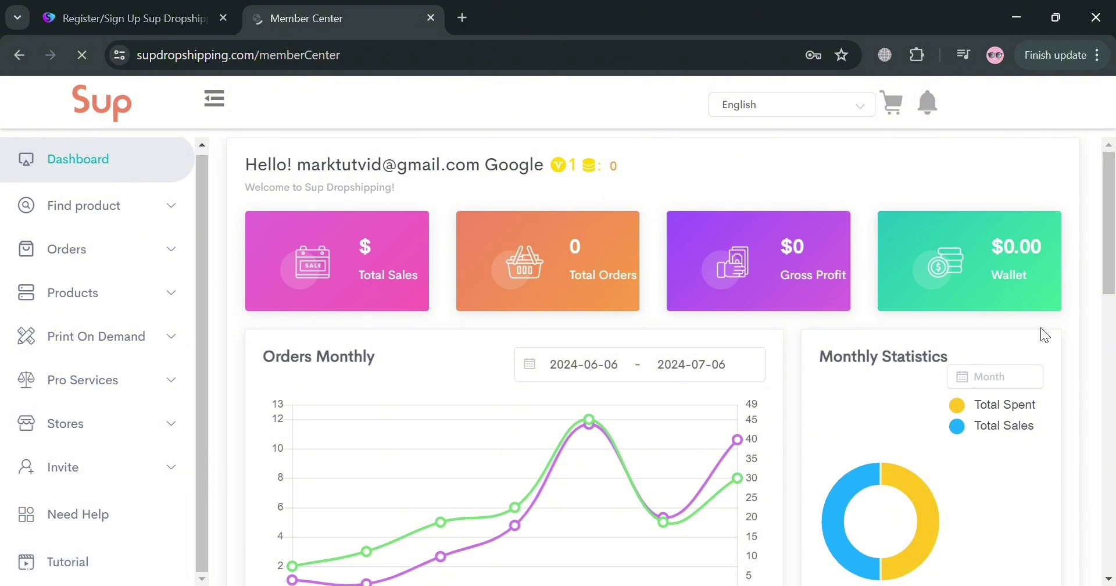
Look over the dashboard and the product-finding pages: Sourcing, Find Better Price, Sourcing Results and Imported Products
scroll(614, 451, down, 4)
scroll(606, 447, up, 1)
scroll(610, 447, up, 2)
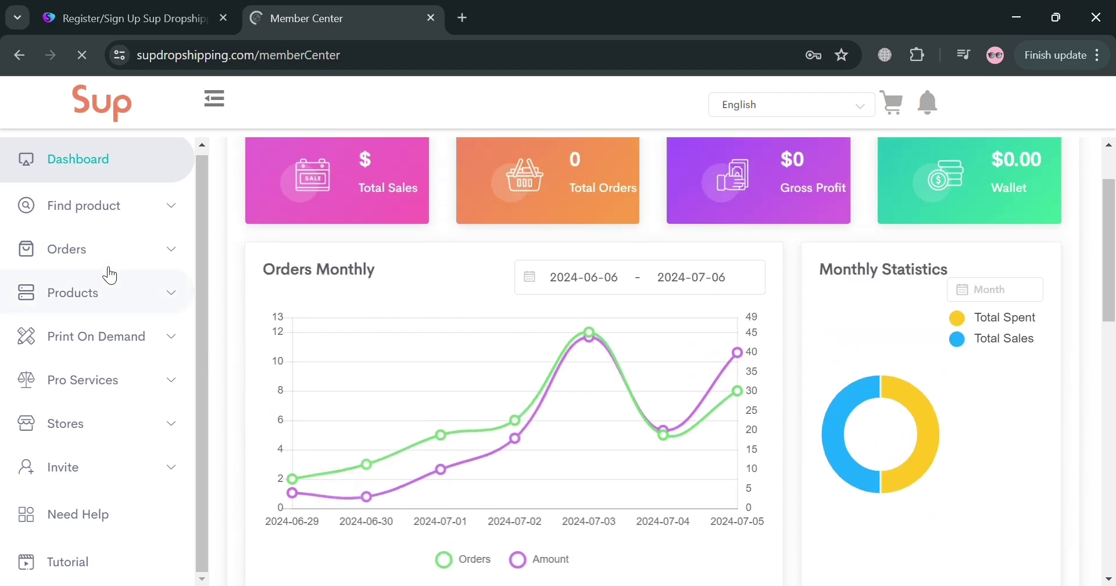
click(110, 220)
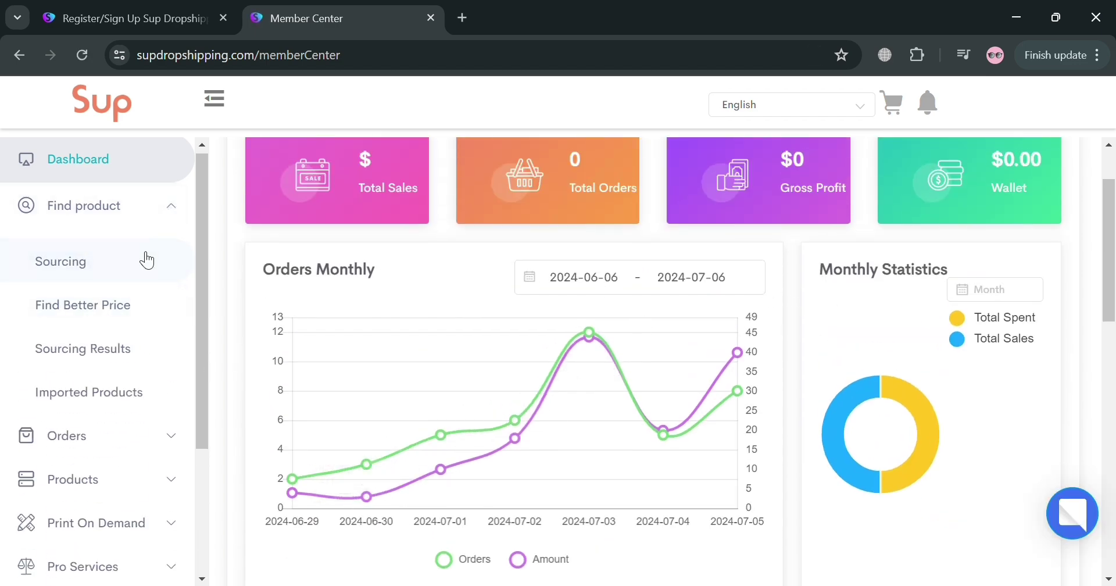
click(119, 271)
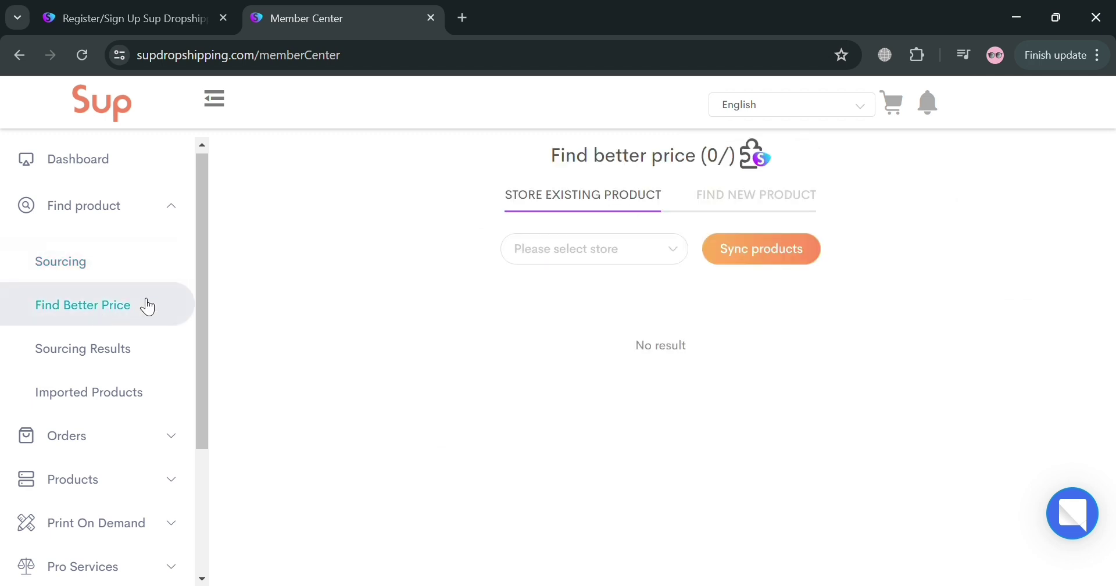
click(87, 351)
click(145, 406)
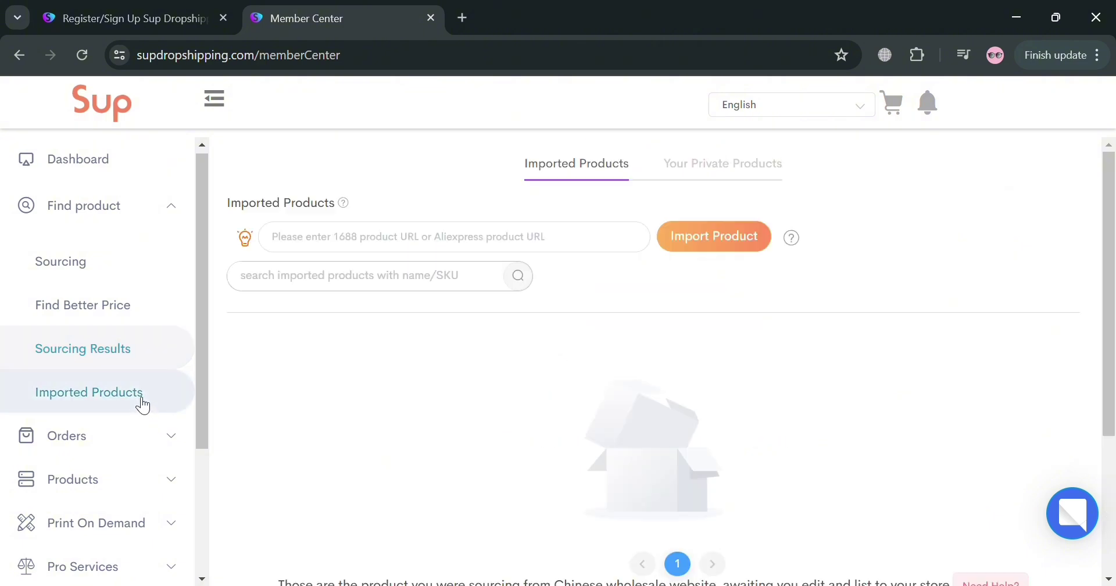
mouse_move(342, 202)
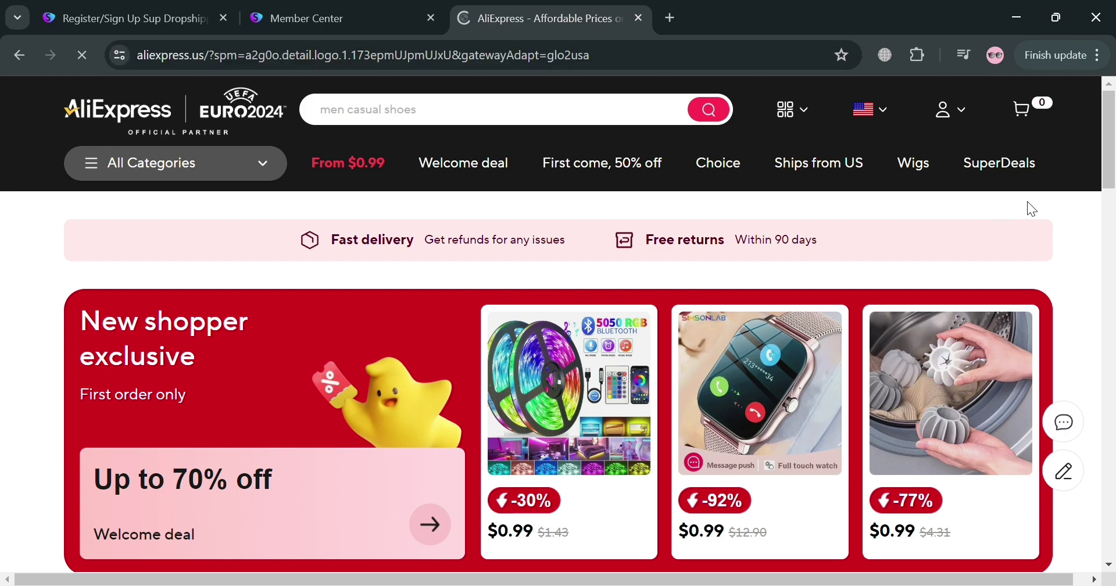
Switch to AliExpress and browse its homepage recommendations, including "More to love", for a product to import
scroll(572, 326, down, 8)
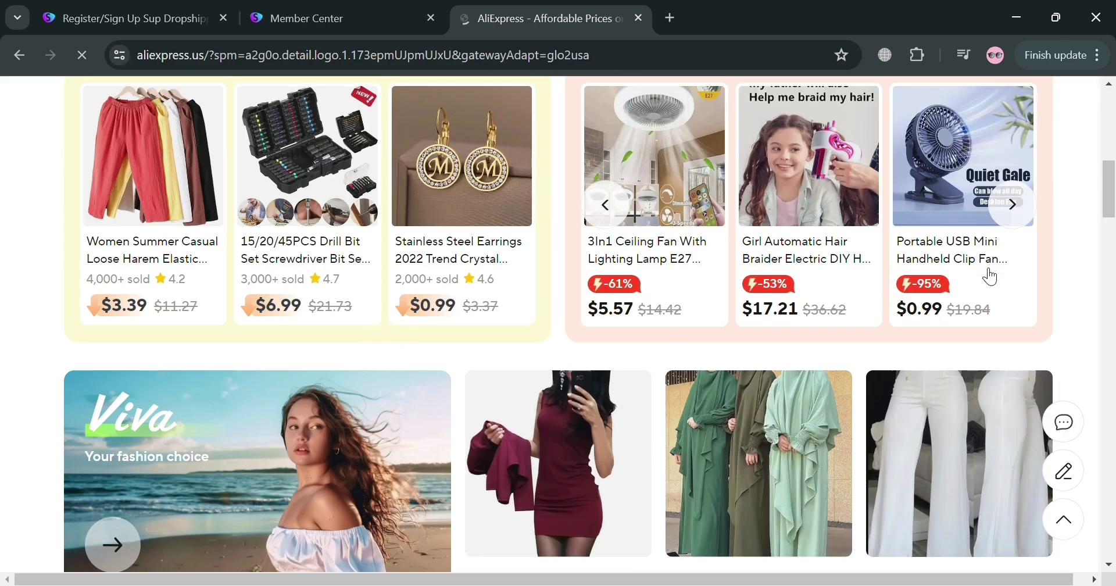
scroll(813, 349, down, 5)
scroll(766, 380, down, 5)
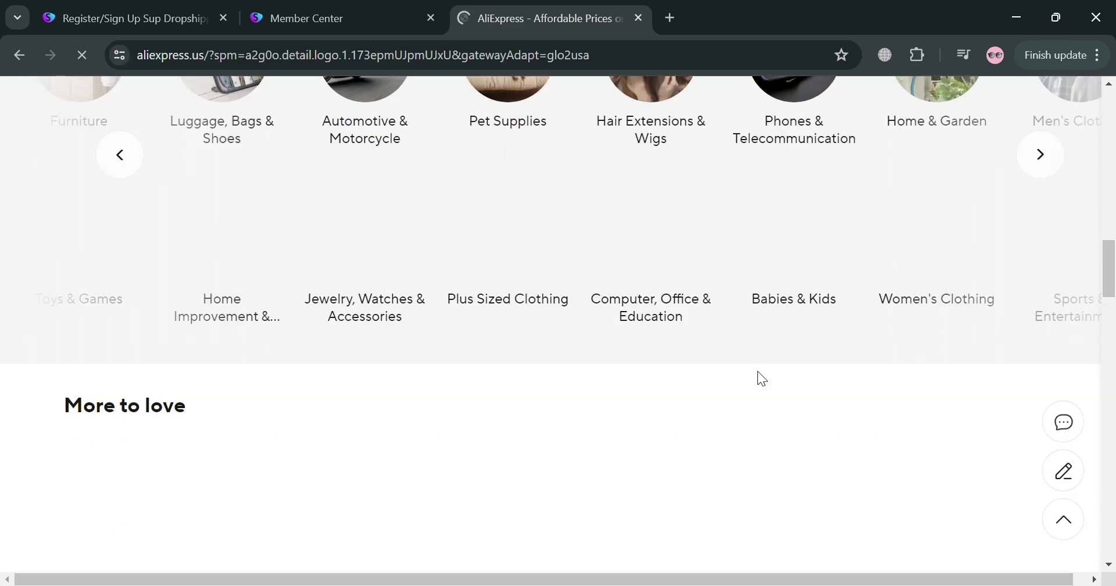
scroll(750, 373, down, 4)
mouse_move(184, 379)
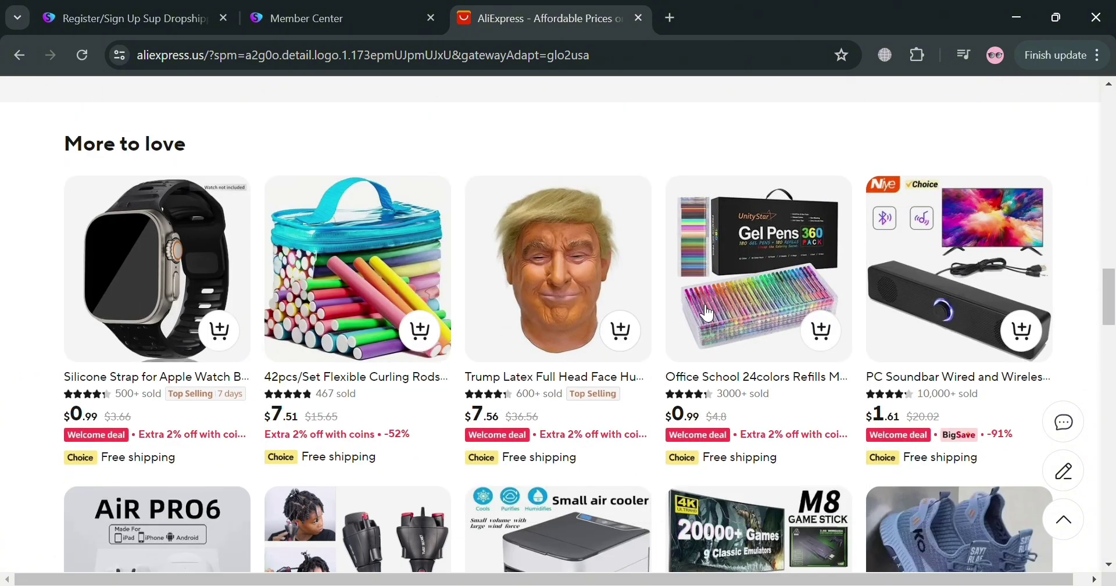
scroll(684, 316, down, 6)
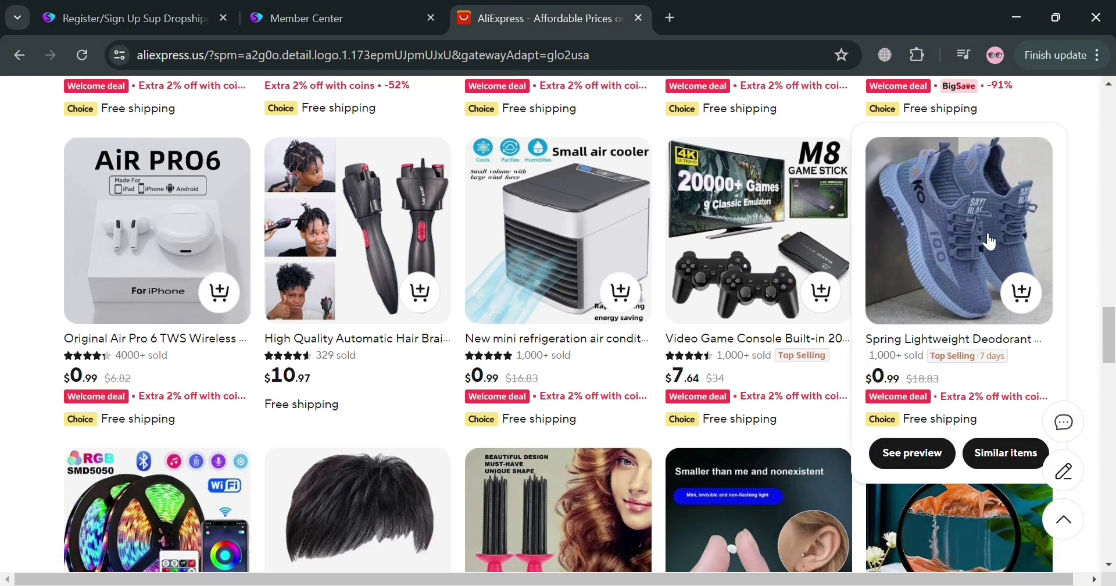
Browse further through the AliExpress recommendations and open the product page of the Mini USB Table Fan with 4 speeds
scroll(989, 241, down, 5)
scroll(641, 351, down, 8)
scroll(642, 351, down, 5)
scroll(648, 352, down, 4)
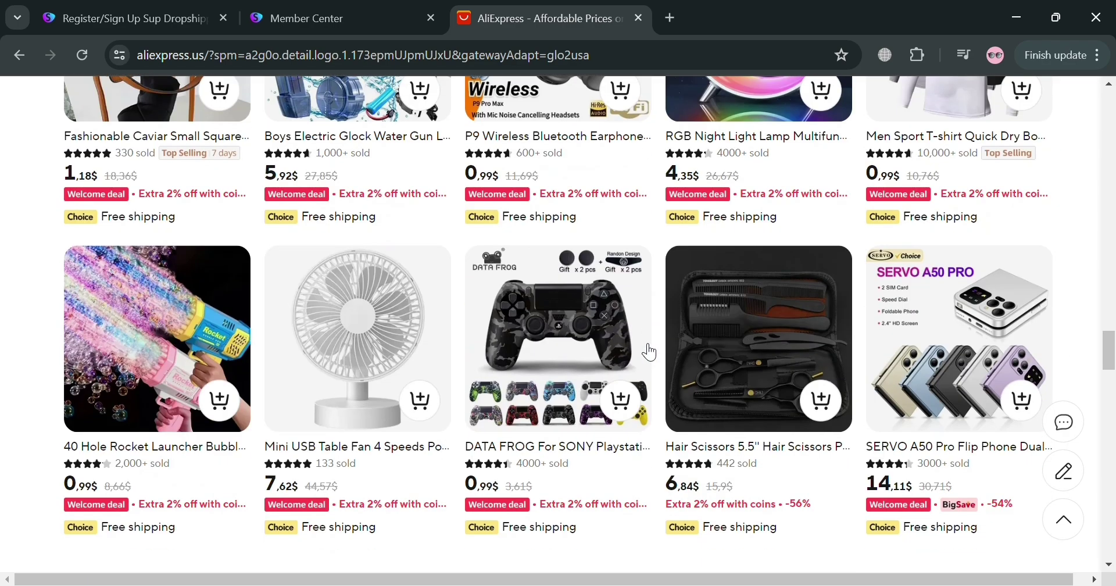
scroll(649, 351, down, 2)
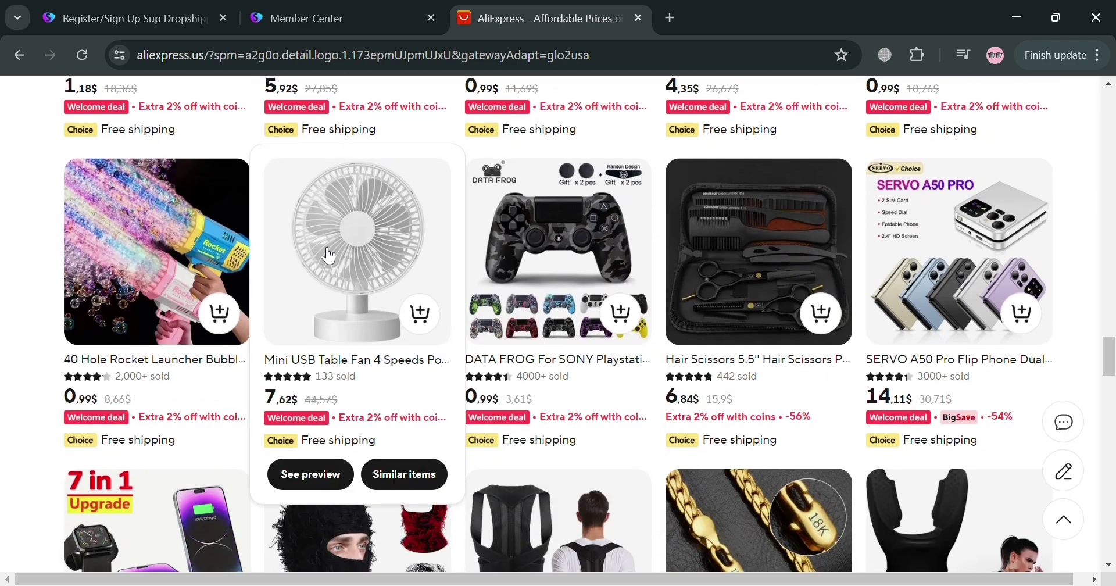
click(380, 278)
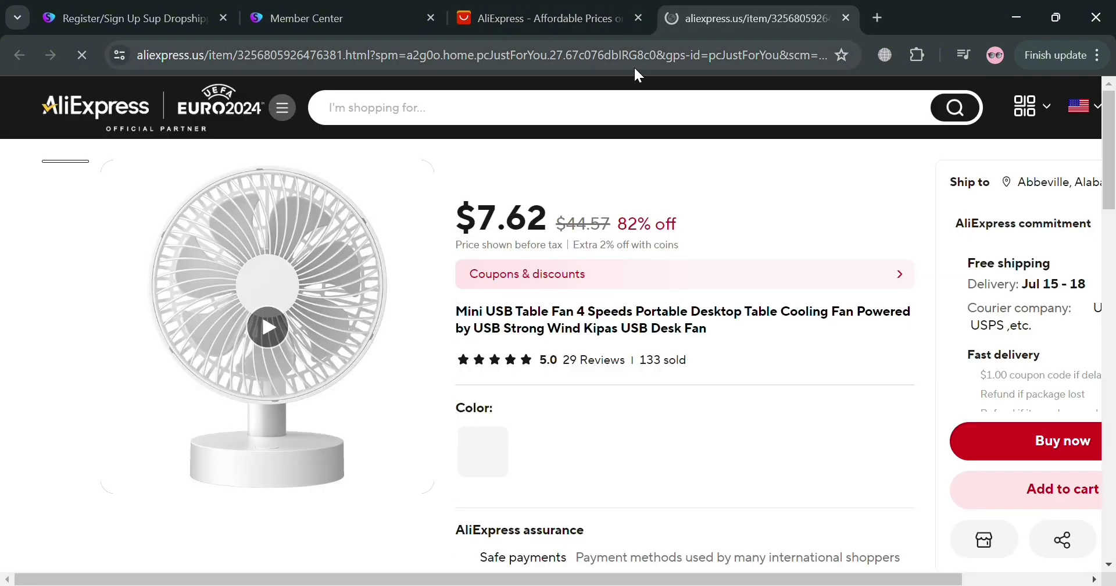
Copy the table fan's page URL and import the product with it on Sup Dropshipping's Imported Products page
click(634, 65)
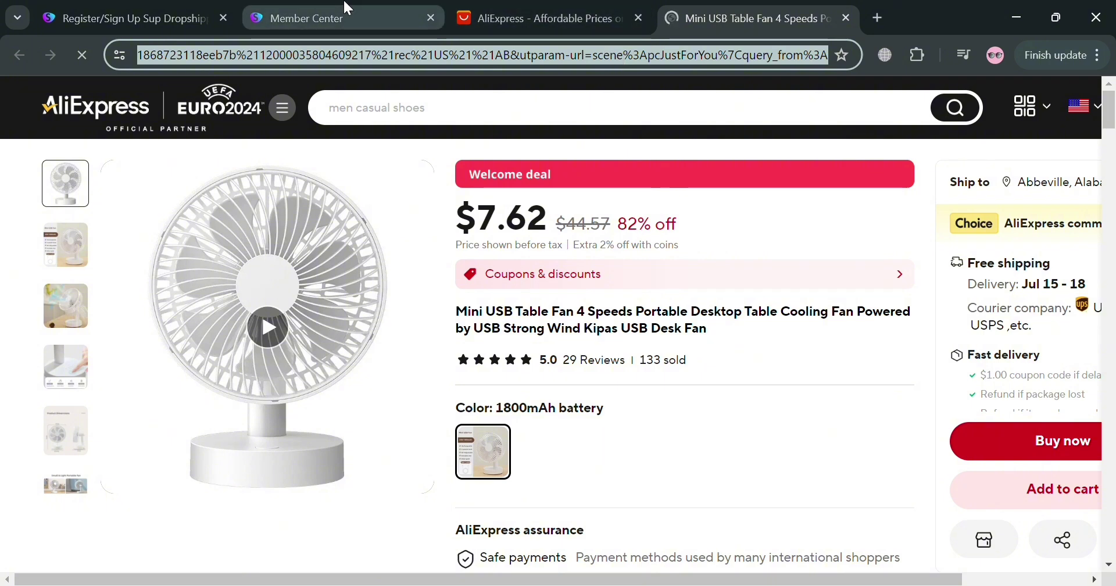
click(325, 18)
click(469, 250)
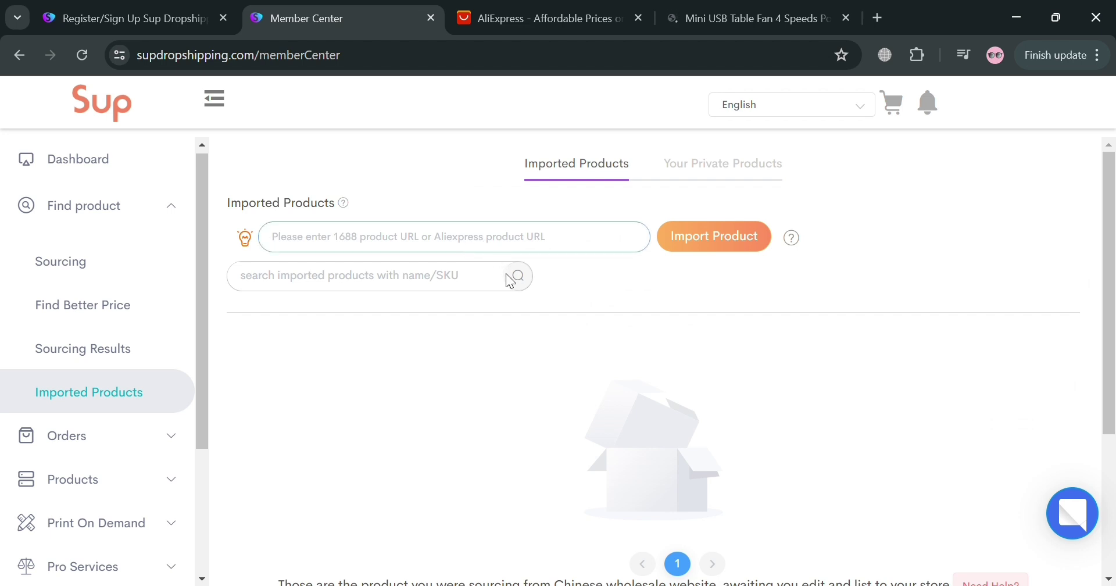
key(ctrl+v)
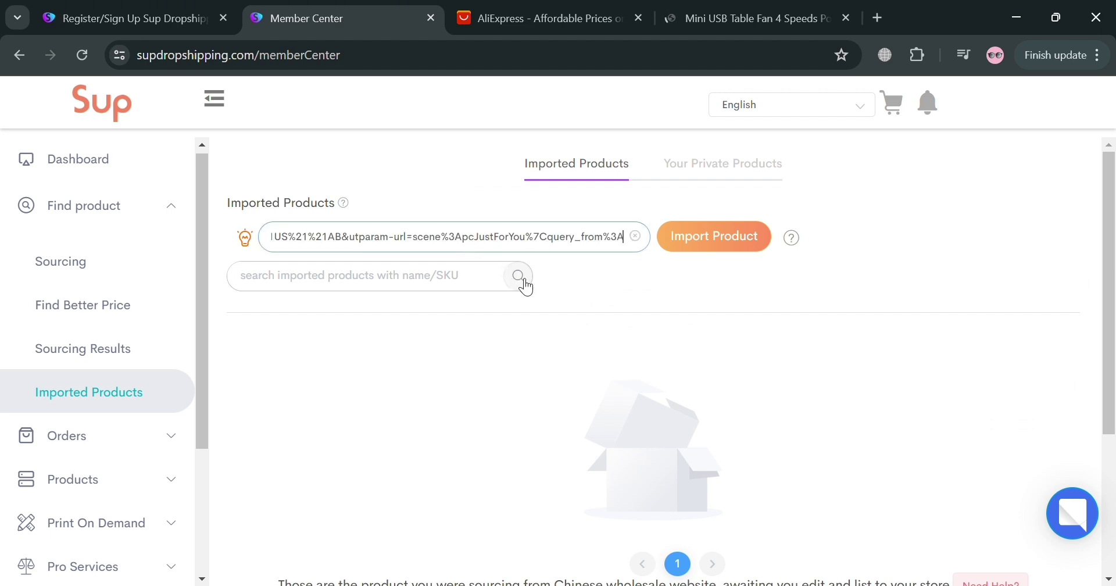
click(712, 250)
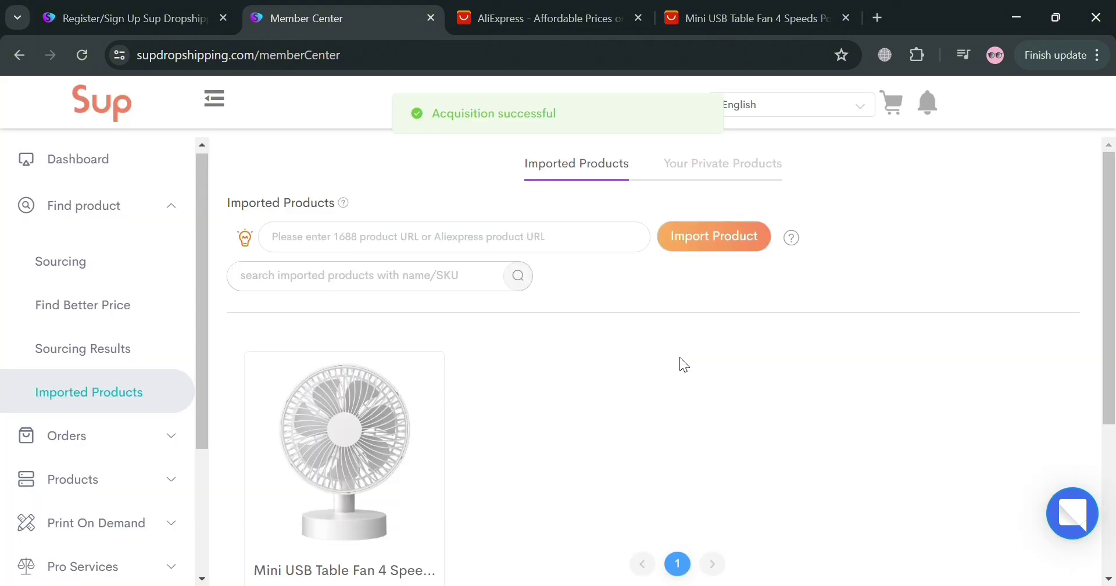
Check the imported fan's details, including its description and images, and return to the imported products
scroll(356, 462, down, 4)
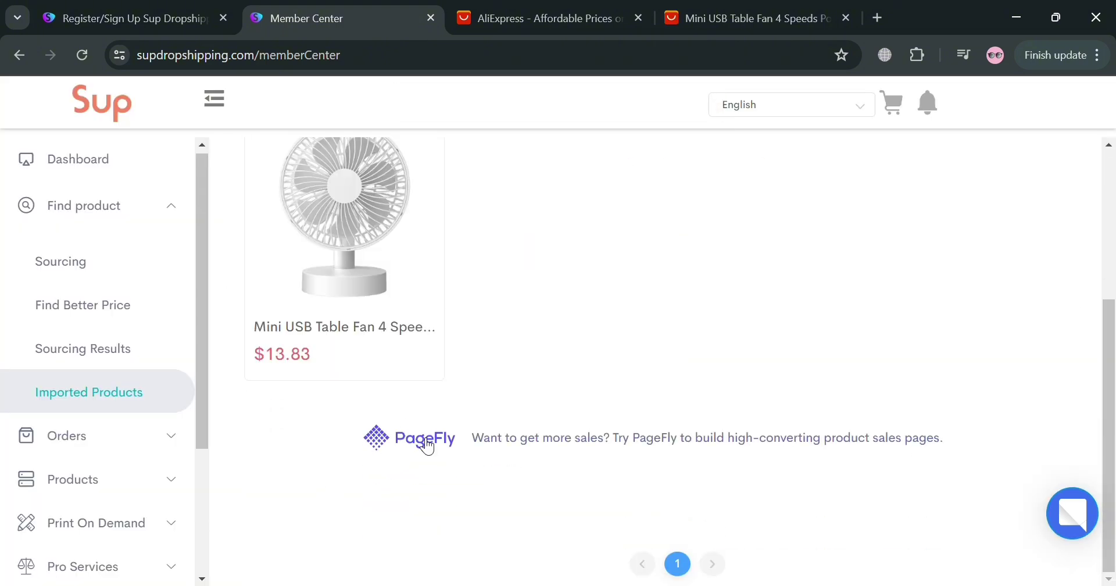
scroll(414, 411, up, 3)
mouse_move(374, 417)
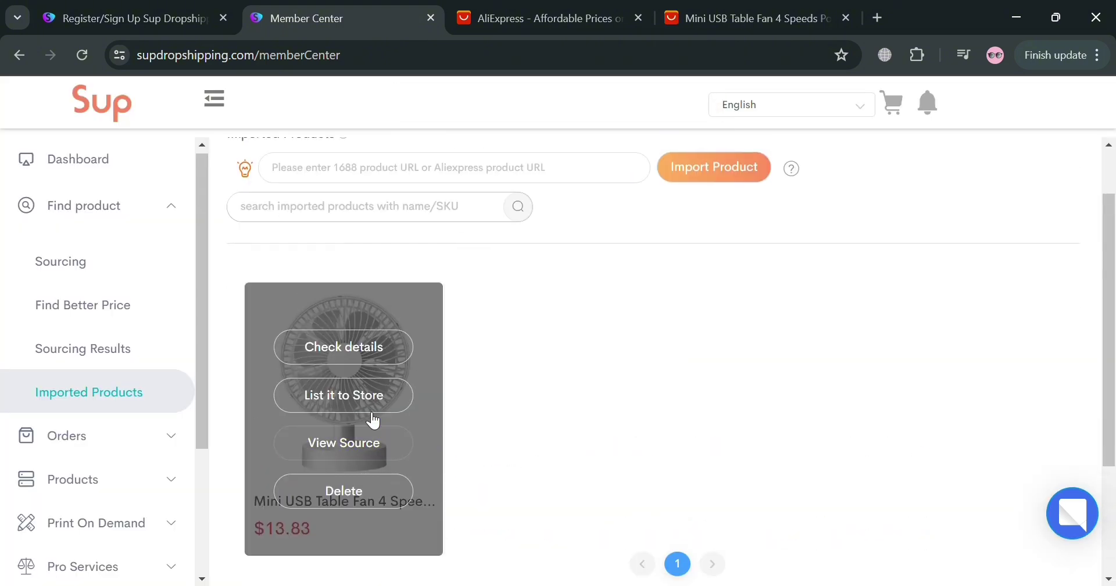
click(366, 348)
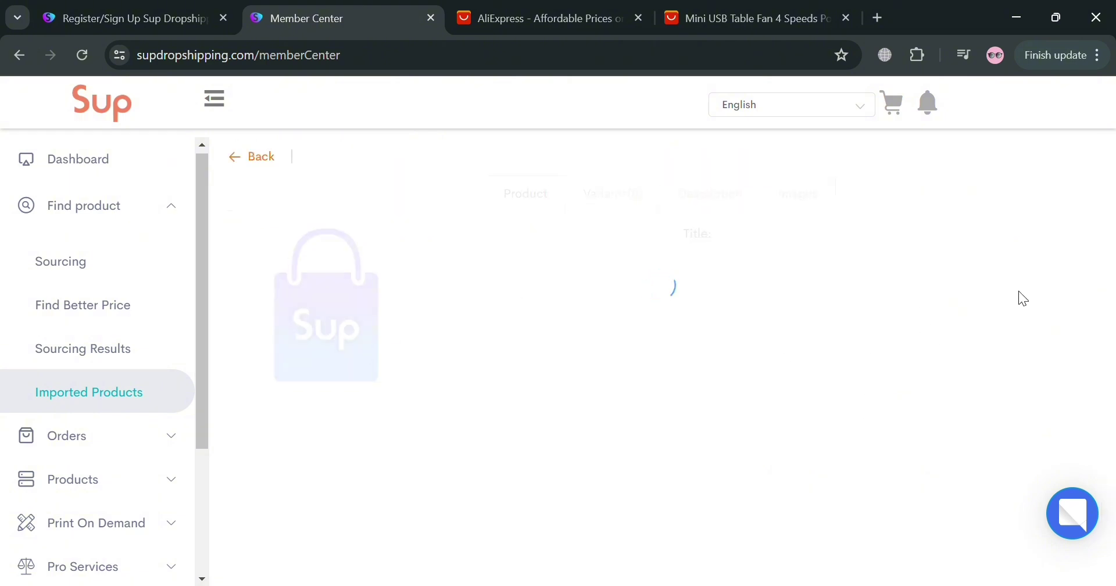
click(687, 197)
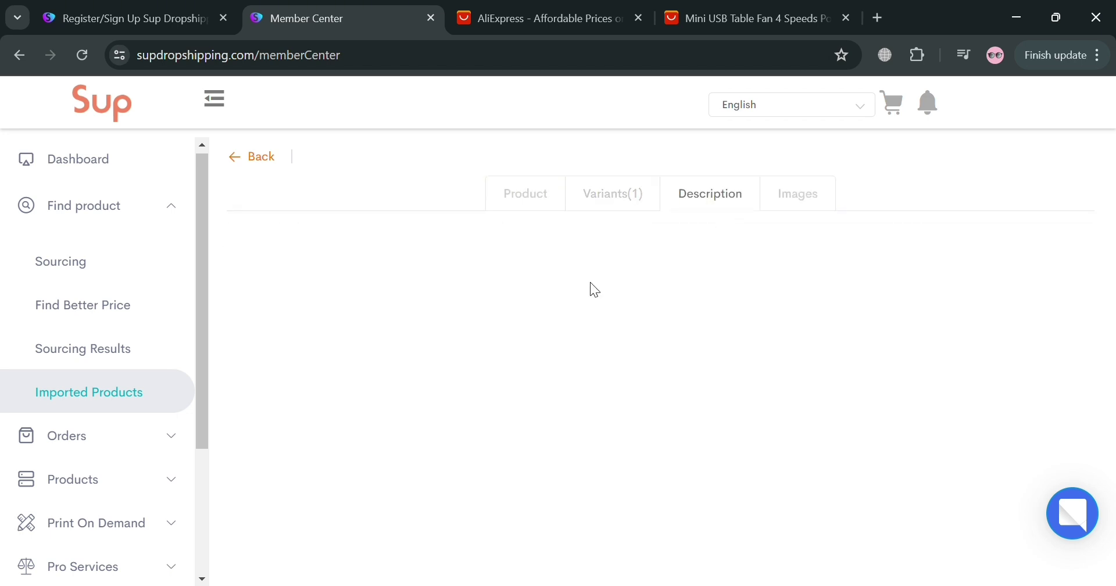
click(800, 194)
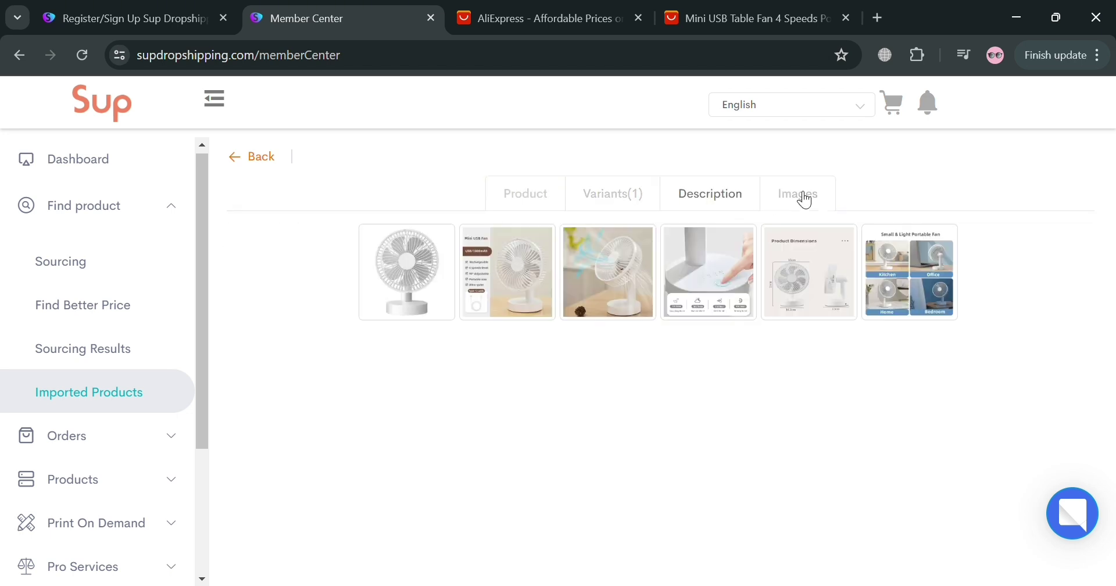
click(687, 197)
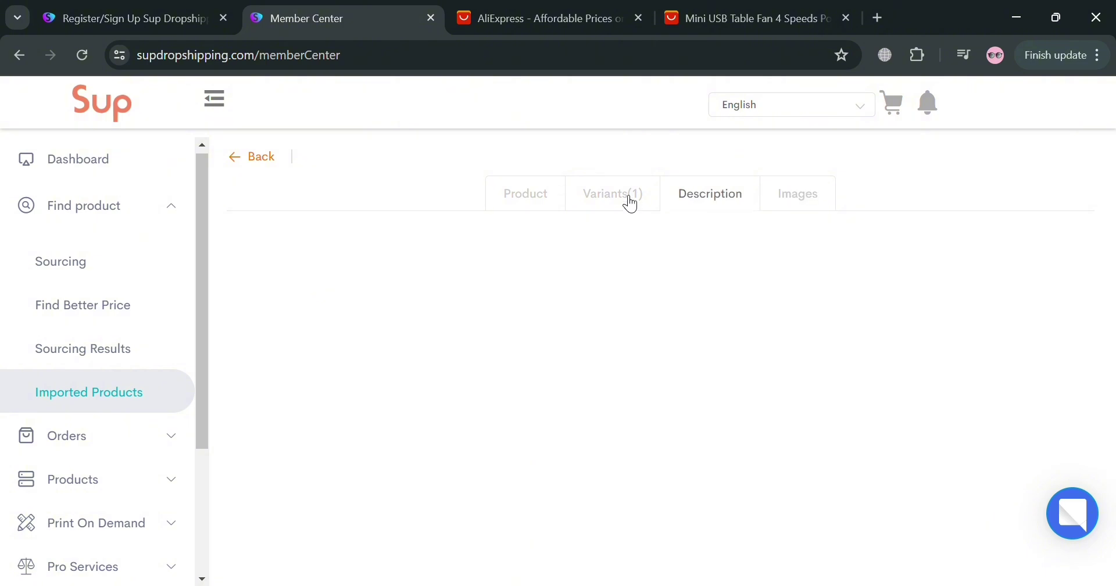
click(254, 156)
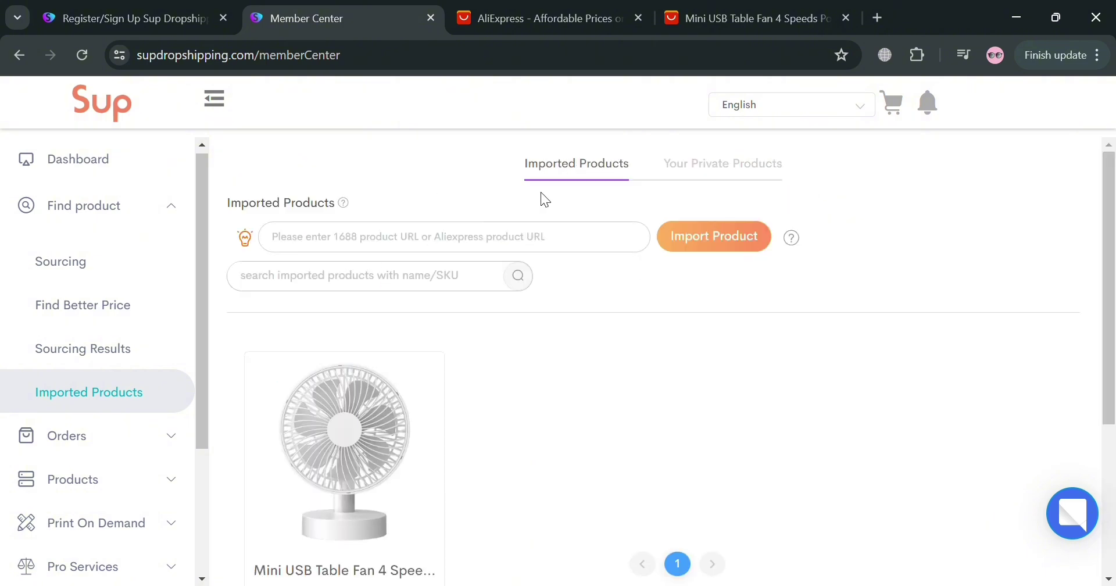
Open the store listing form for the imported fan and check which stores can be selected
mouse_move(394, 448)
scroll(389, 296, down, 3)
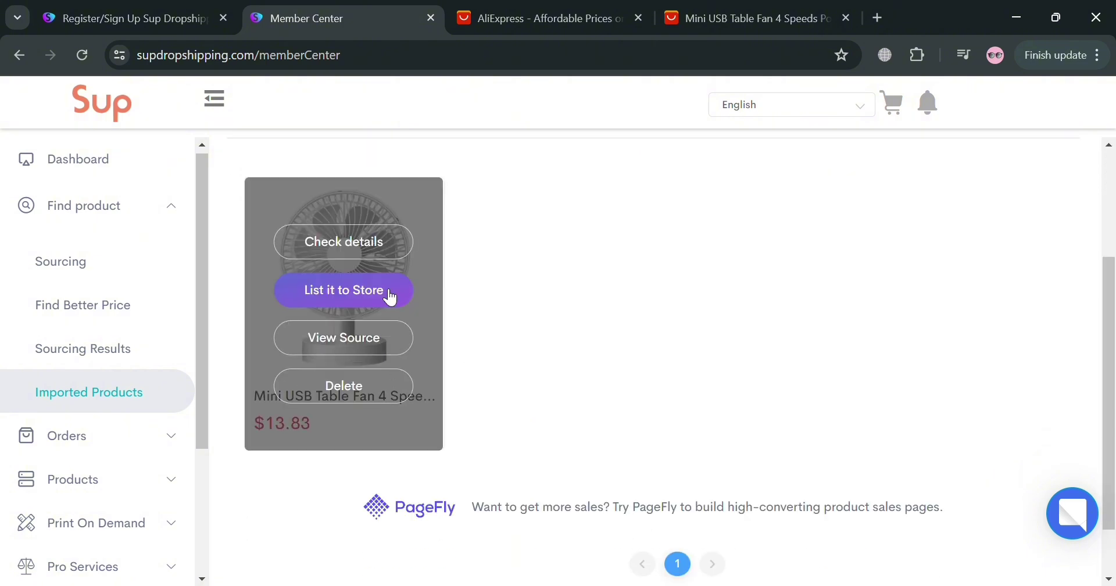
click(390, 296)
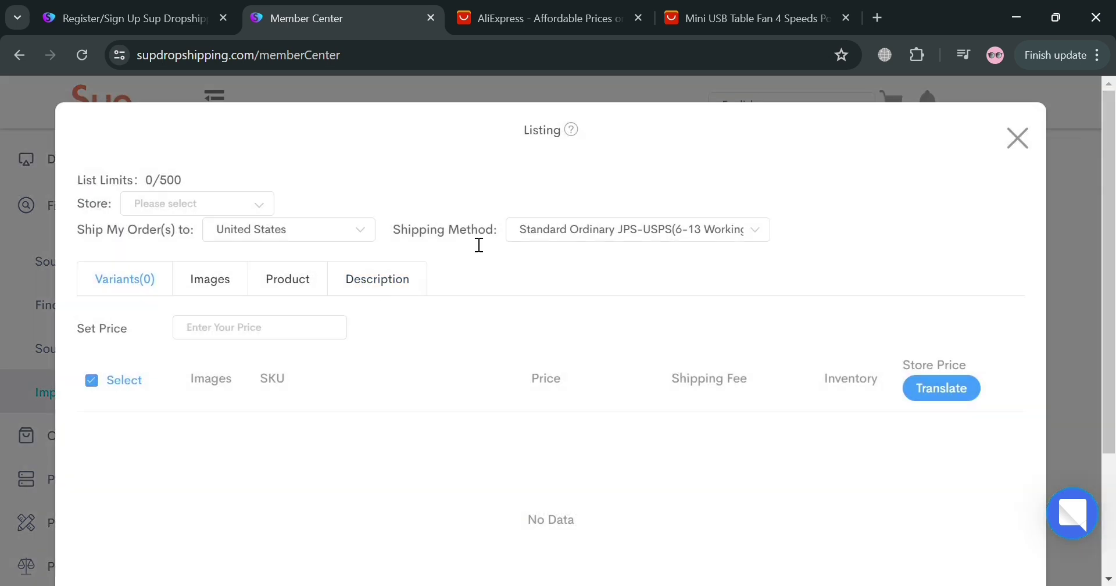
click(268, 212)
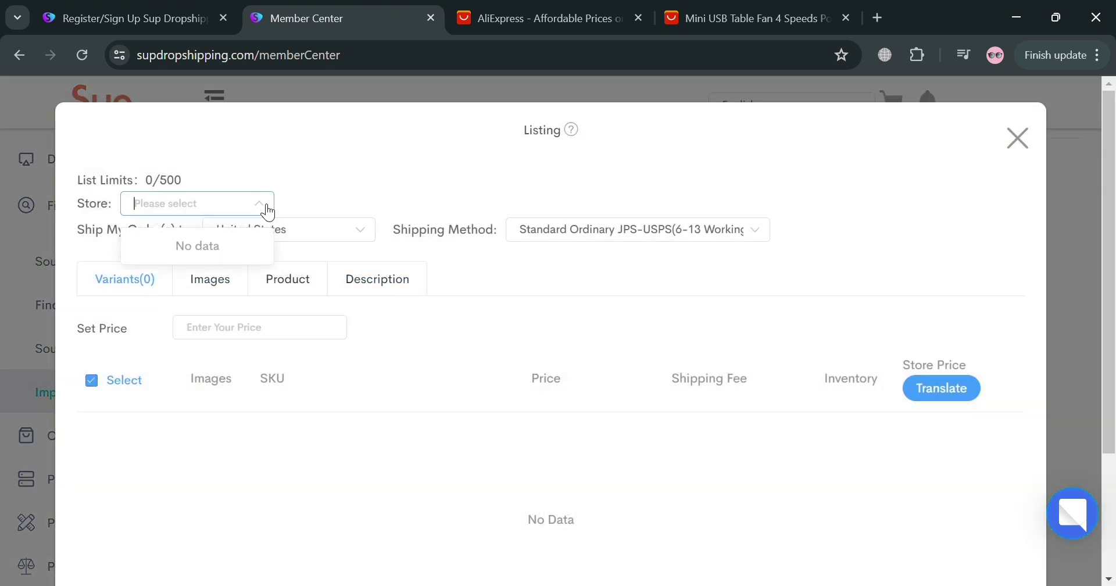
click(372, 171)
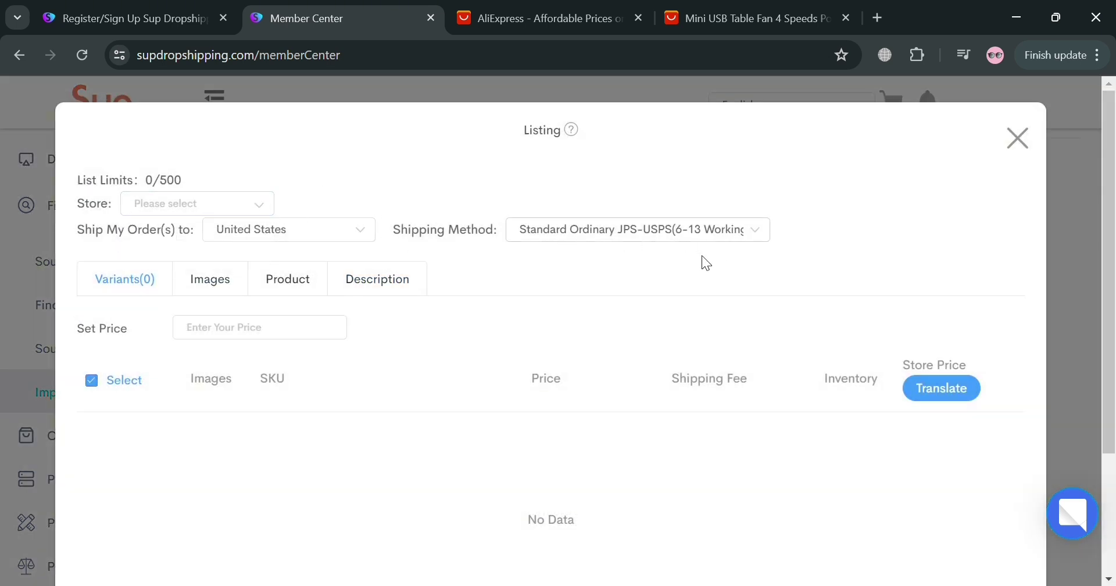
Look through the listing's images, product title, description and variants, and close the form without listing the fan
click(200, 282)
click(322, 291)
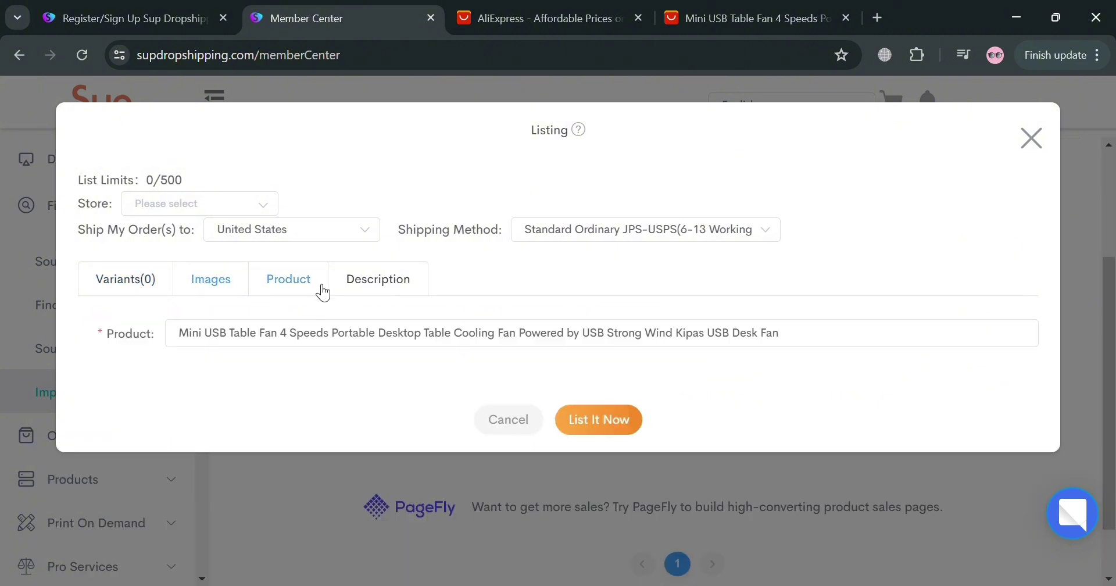
click(367, 289)
click(273, 282)
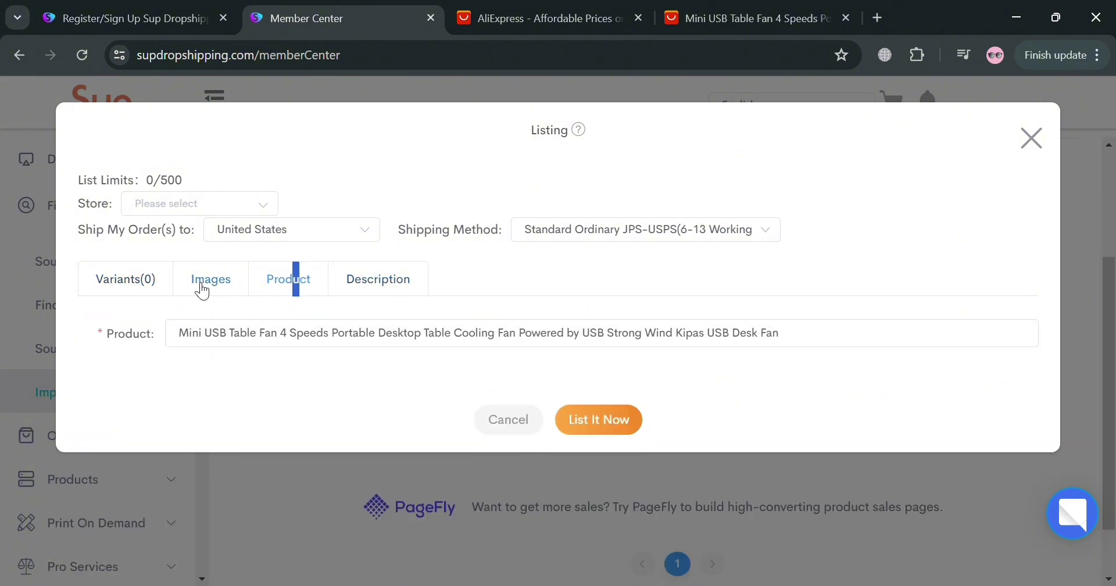
click(141, 283)
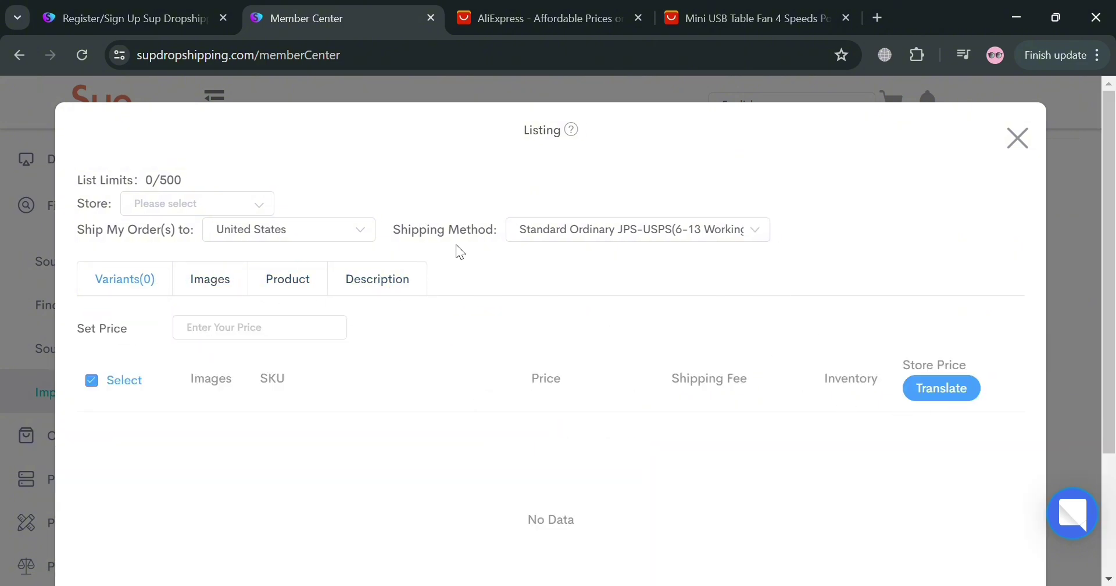
click(1024, 149)
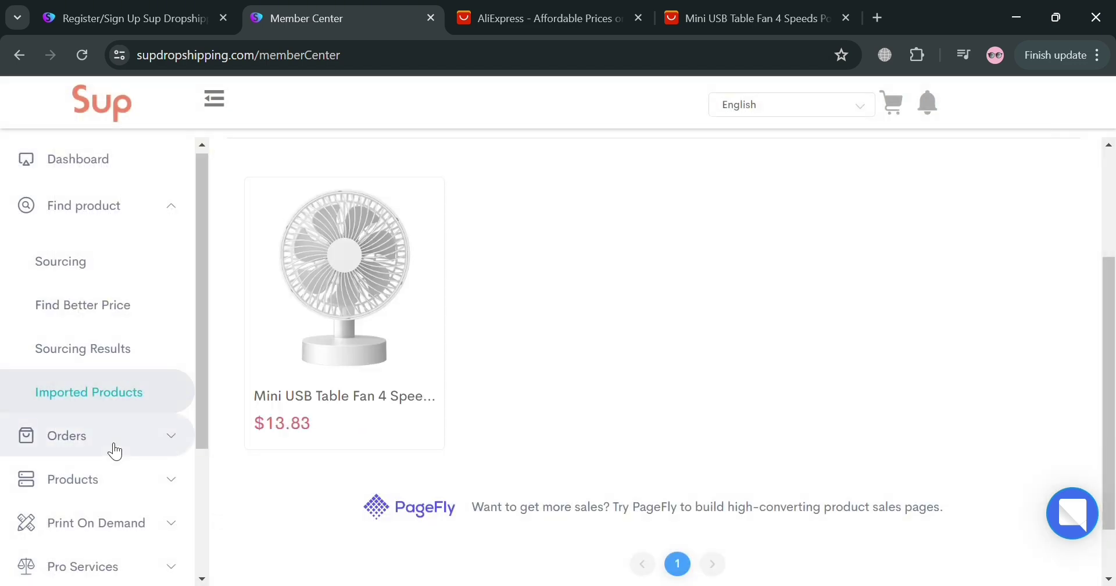
Open the TikTok store authorization page among Sup Dropshipping's store connections
scroll(115, 451, down, 3)
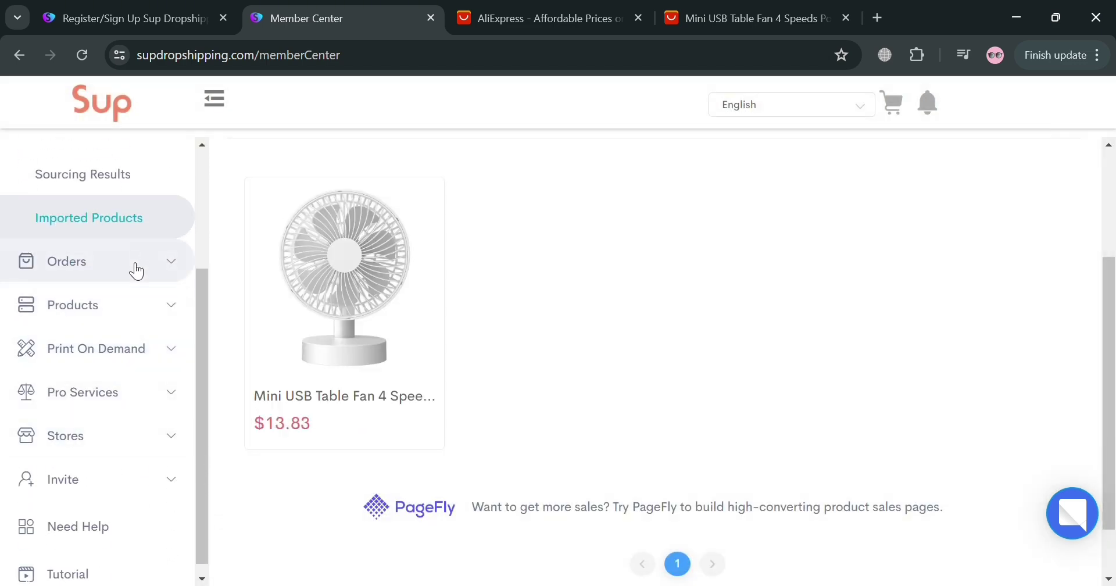
click(107, 433)
scroll(116, 430, down, 3)
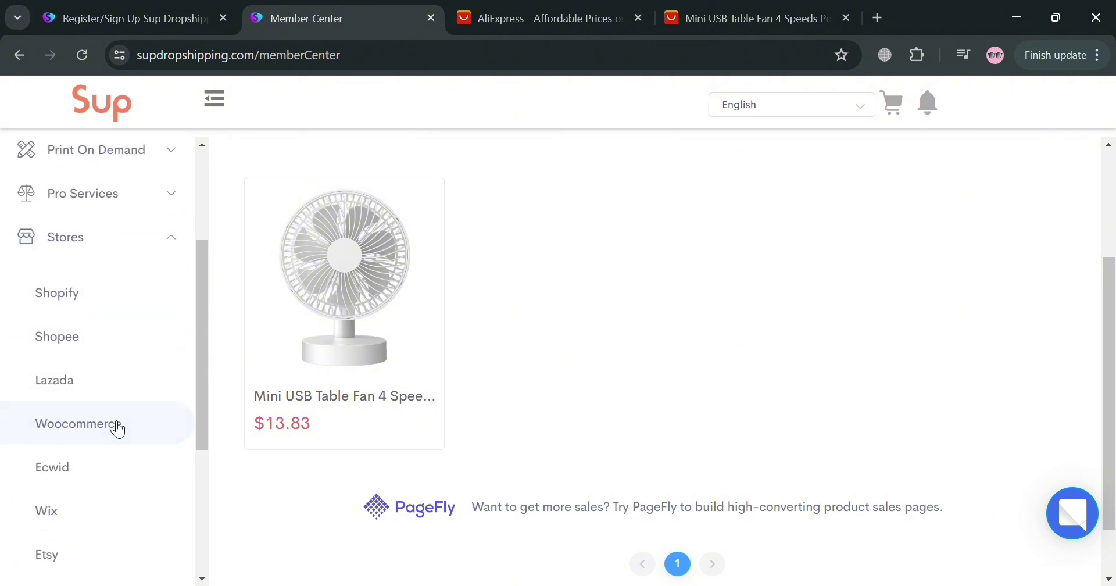
scroll(118, 428, down, 3)
click(100, 420)
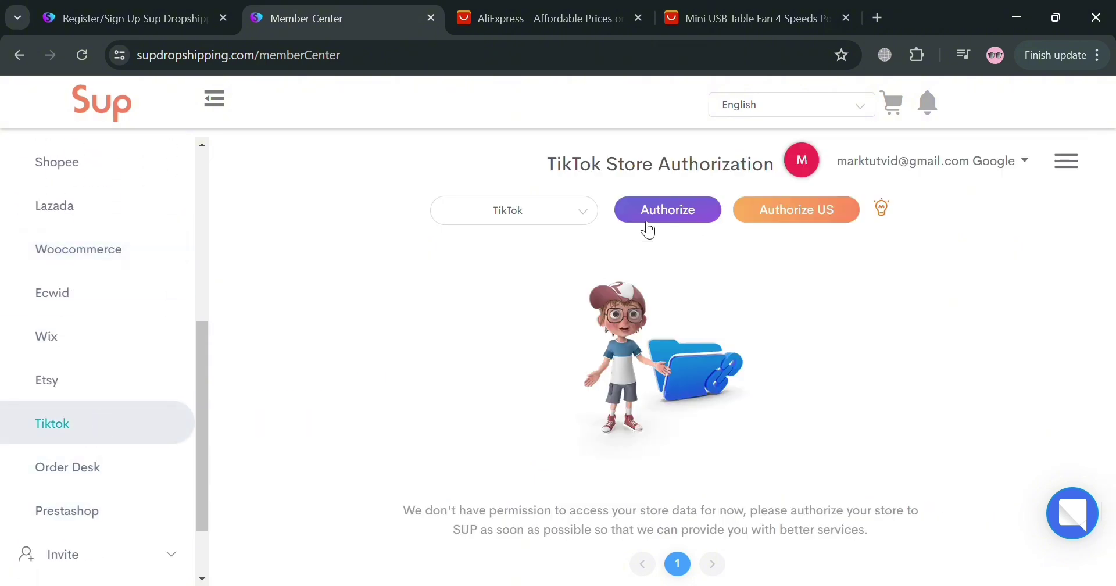
Start the non-US TikTok store authorization as an Asia seller, choosing the Philippines as the region
click(703, 213)
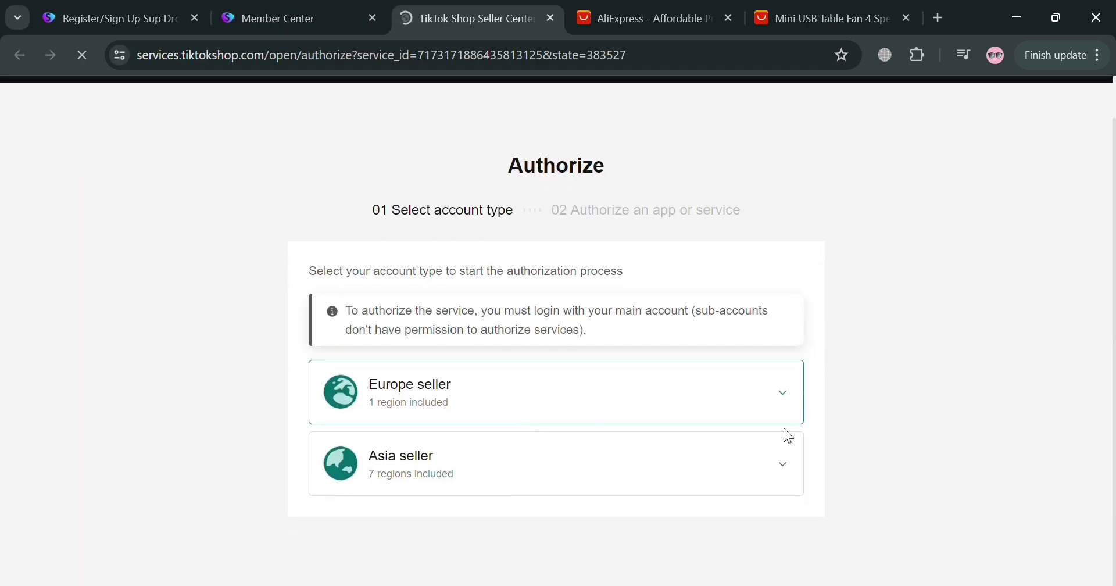
click(781, 486)
scroll(779, 473, down, 7)
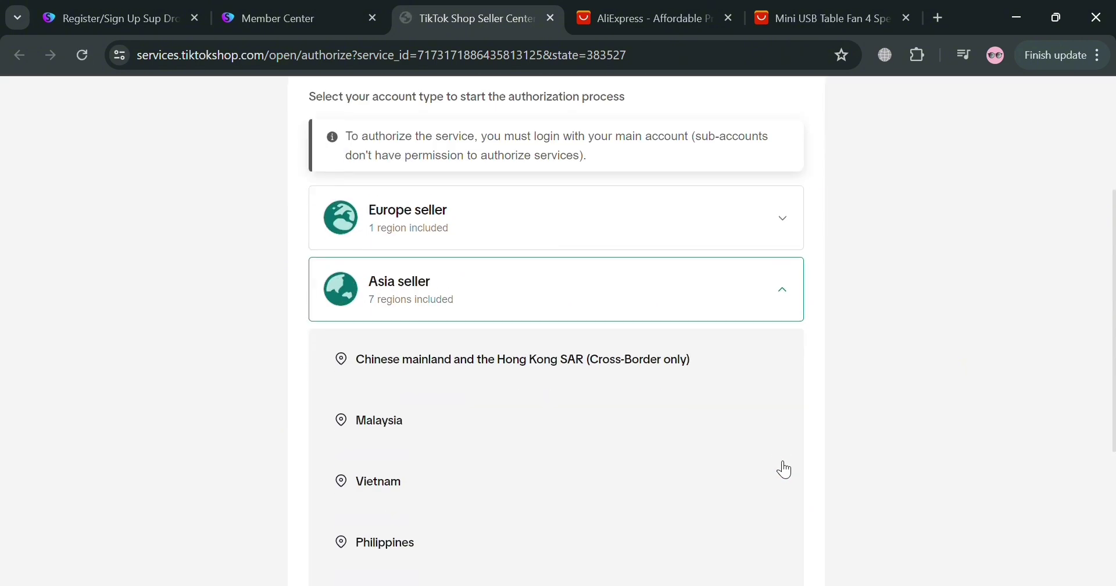
click(748, 291)
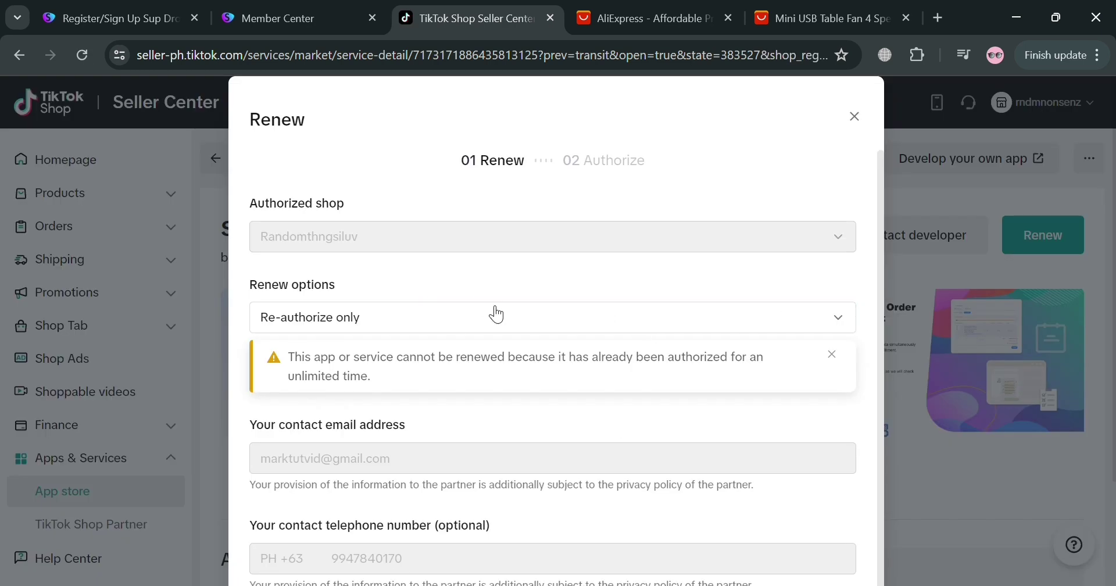
Agree to the data-sharing terms with the Re-authorize only option, and authorize Sup Dropshipping under the listed access conditions
scroll(493, 407, down, 1)
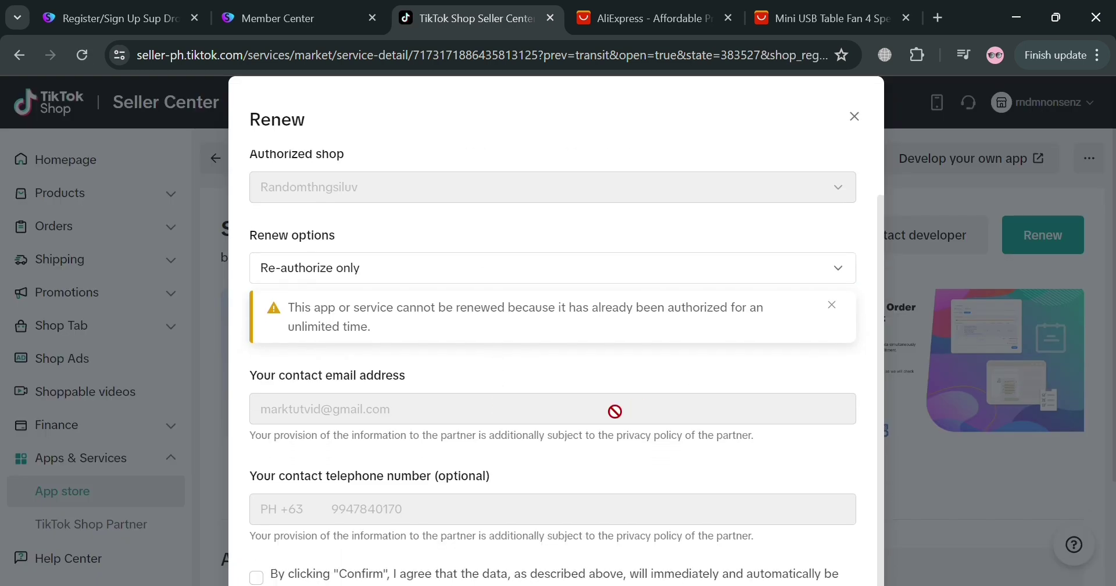
scroll(615, 411, down, 3)
click(278, 457)
click(814, 547)
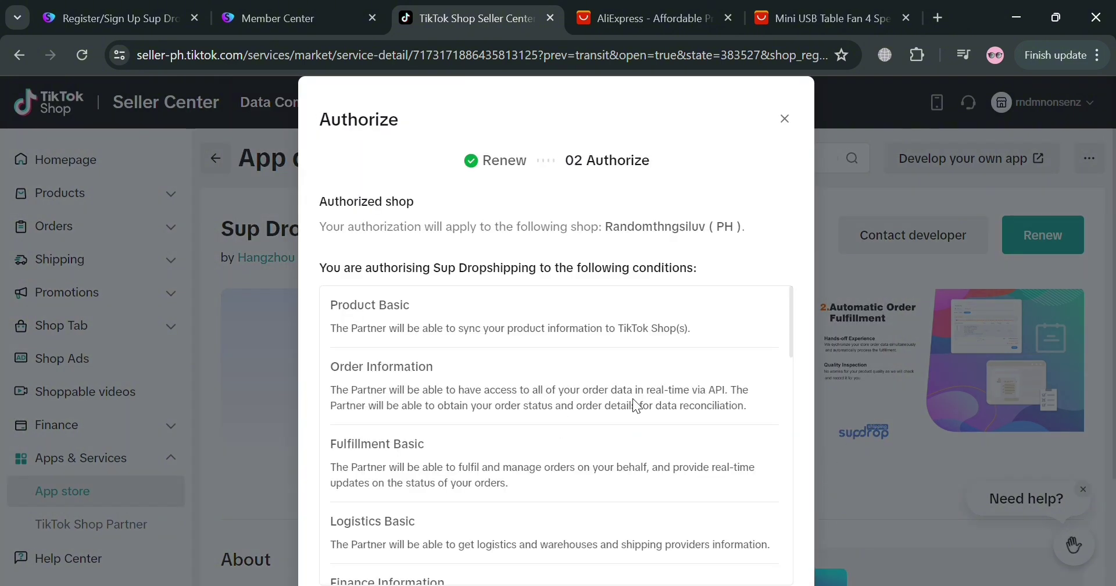
scroll(639, 401, down, 12)
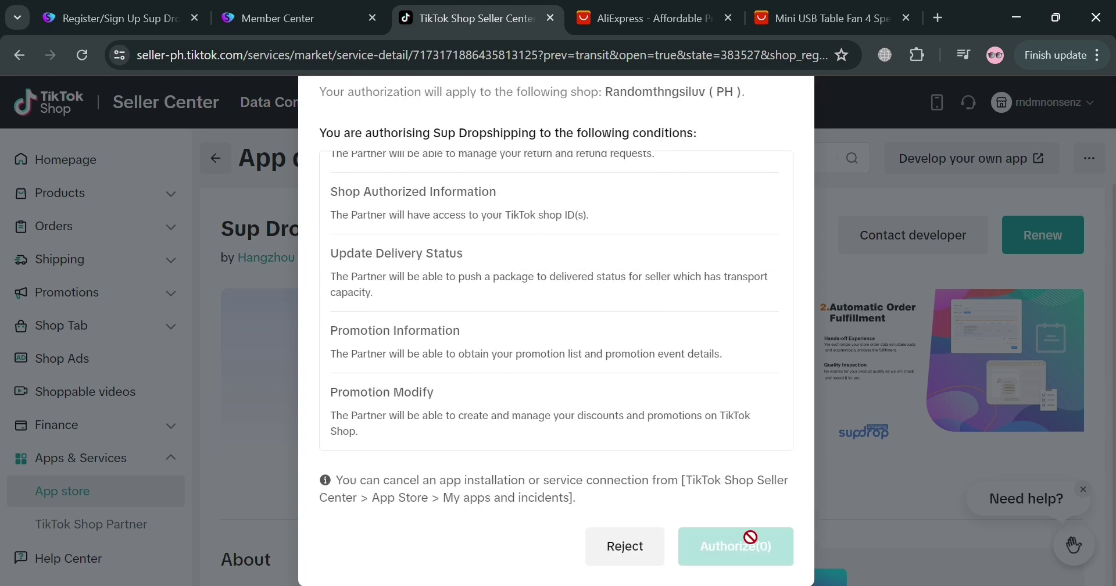
click(775, 552)
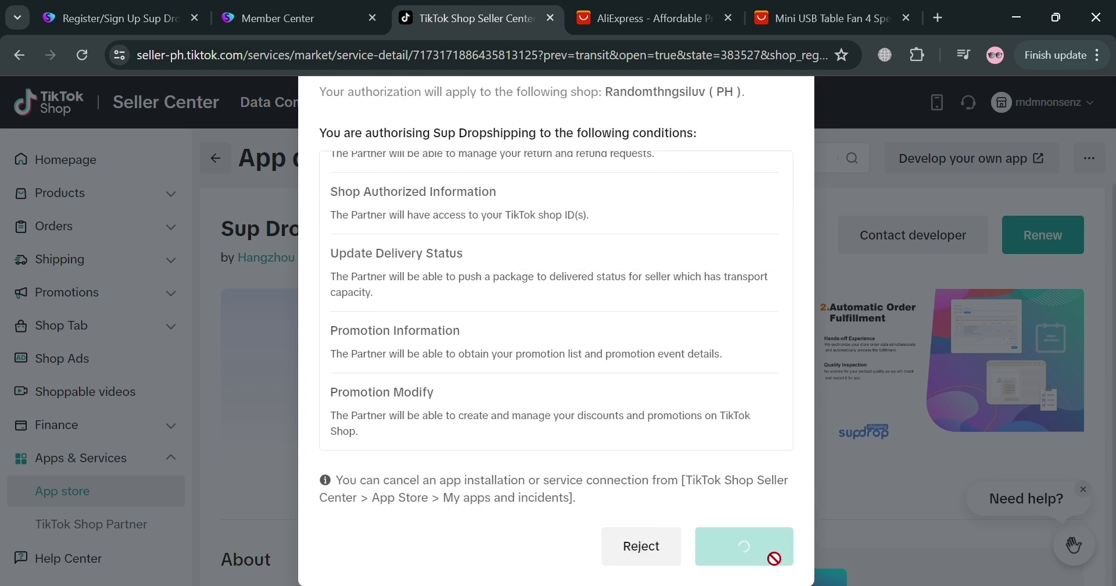
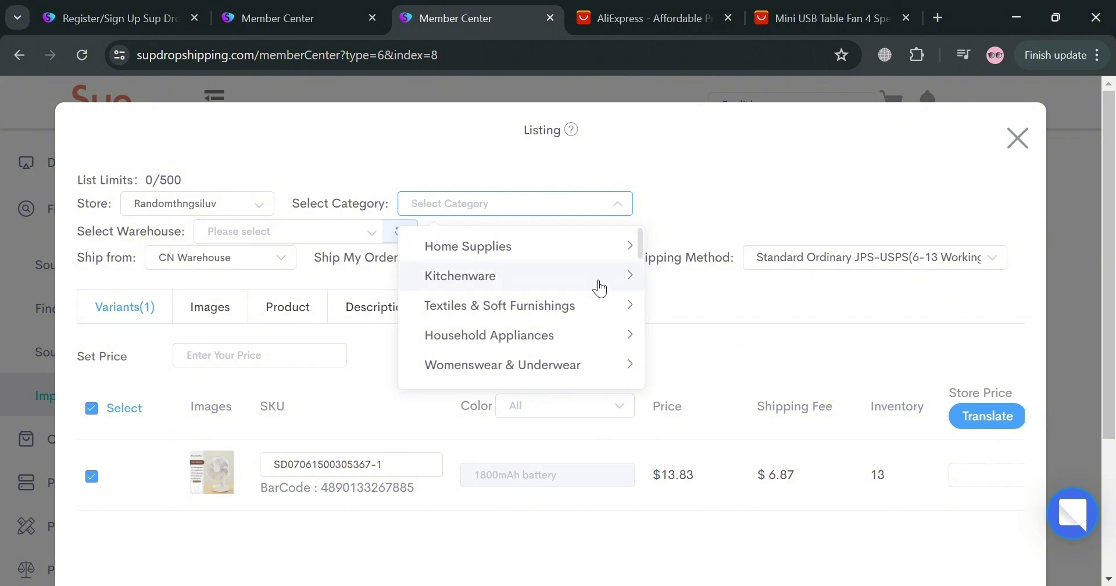
Set the fan listing's category to Household Appliances, Home Appliances, Air Purifiers
click(625, 334)
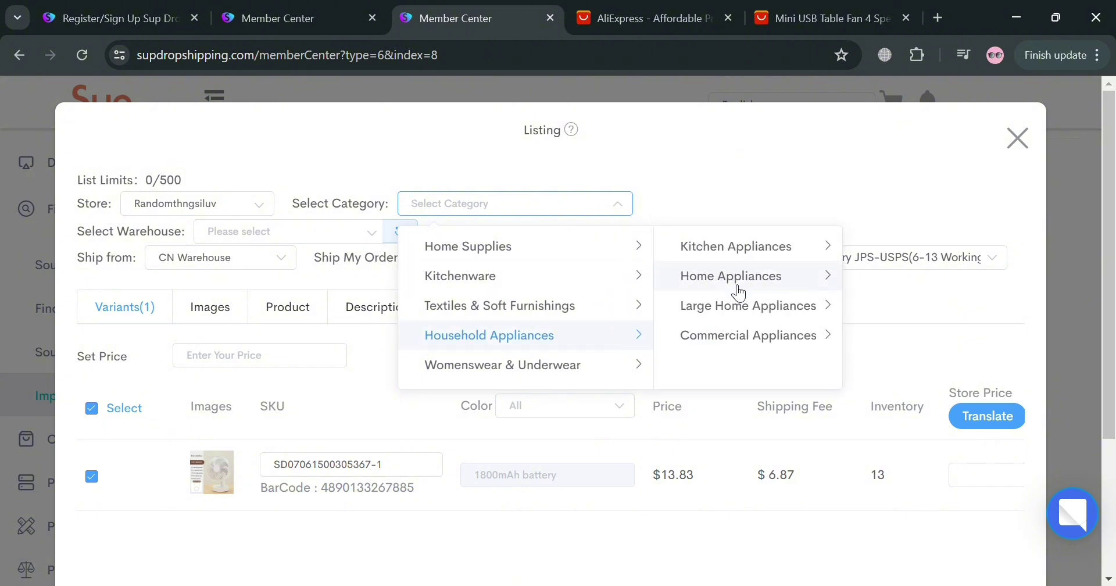
click(769, 279)
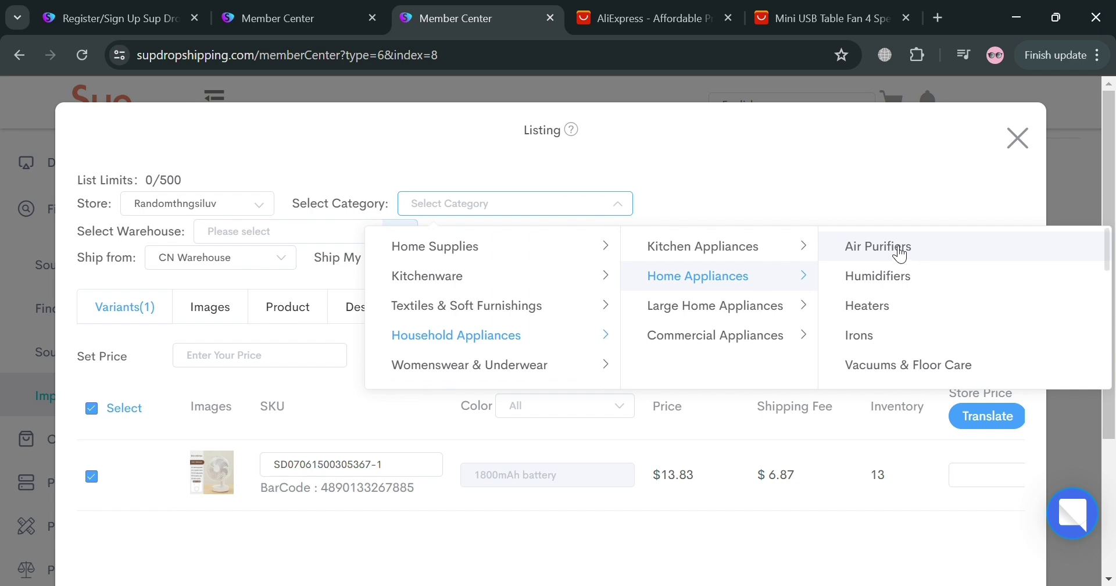
scroll(924, 349, down, 4)
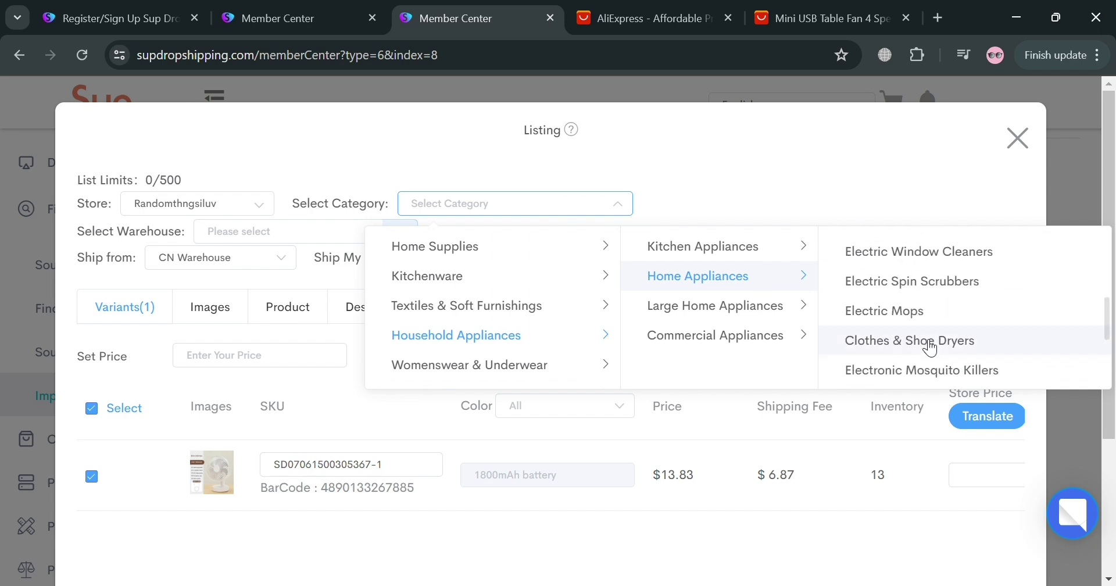
scroll(928, 326, down, 3)
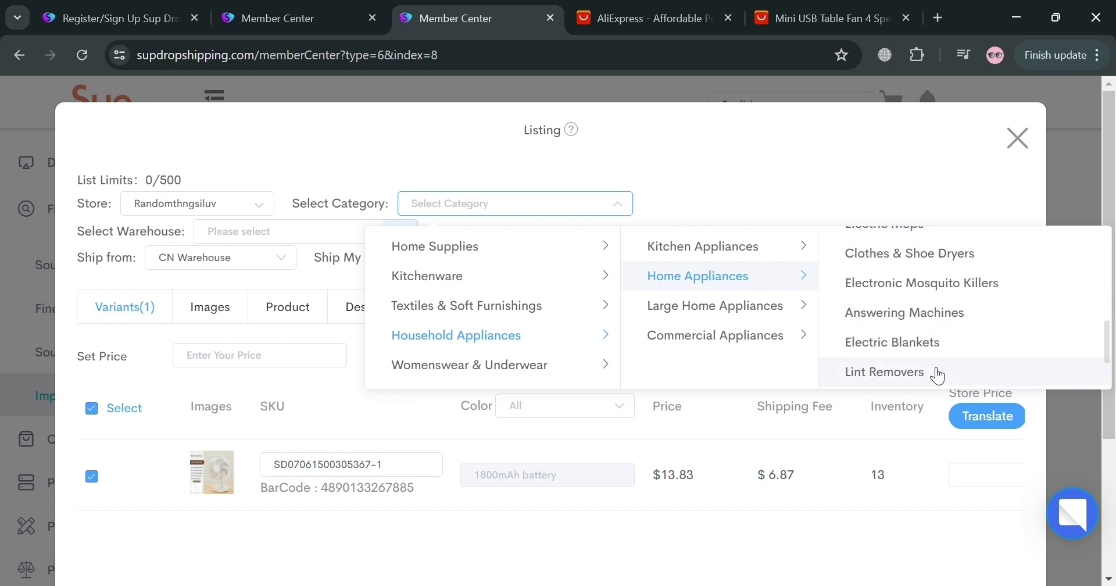
scroll(930, 367, up, 7)
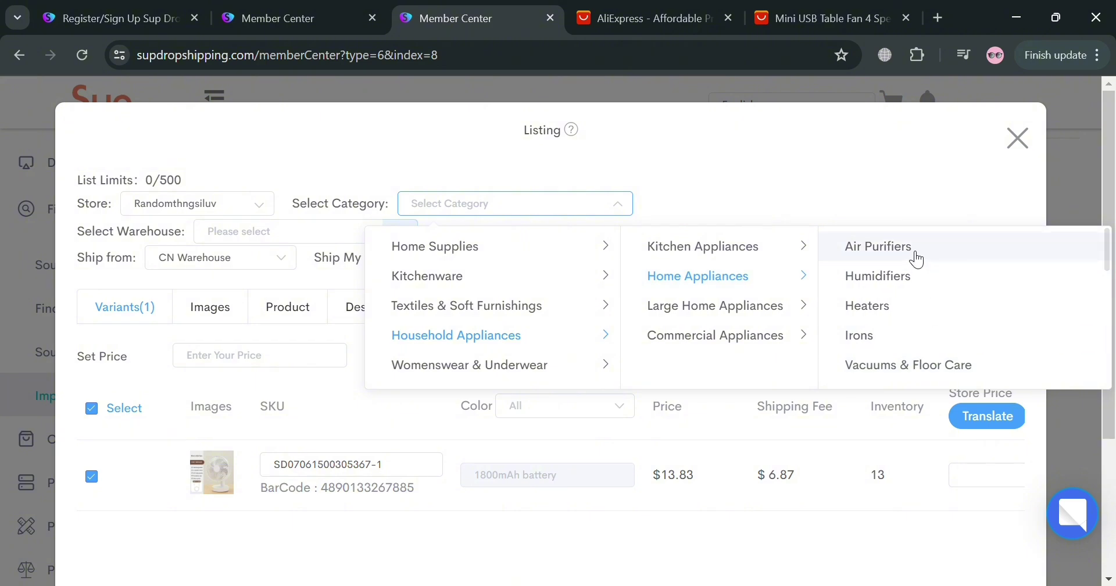
click(916, 260)
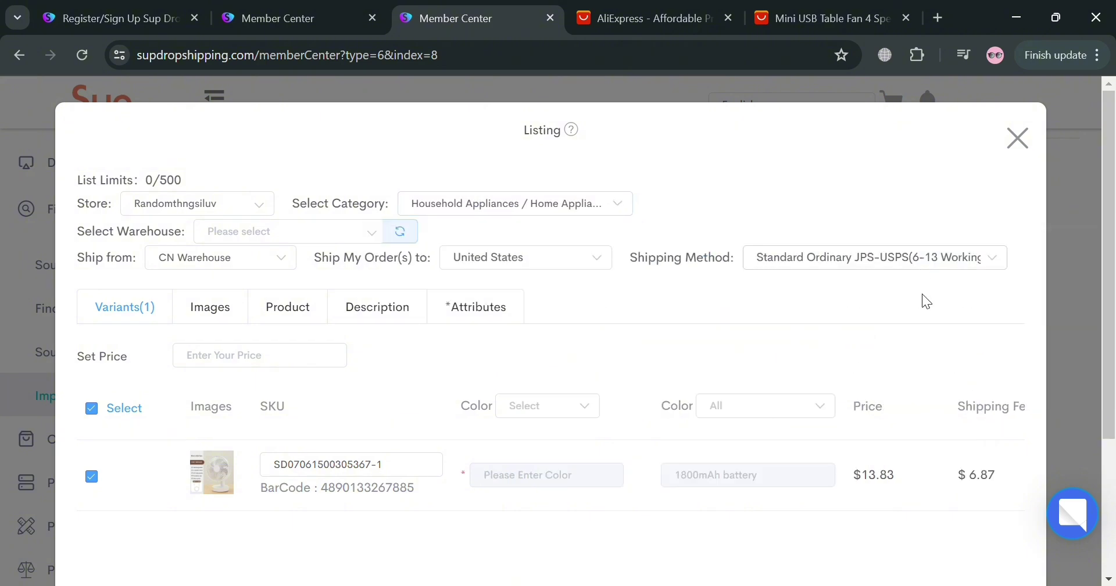
Set the listing's order destination to the Philippines
click(540, 259)
scroll(512, 410, down, 10)
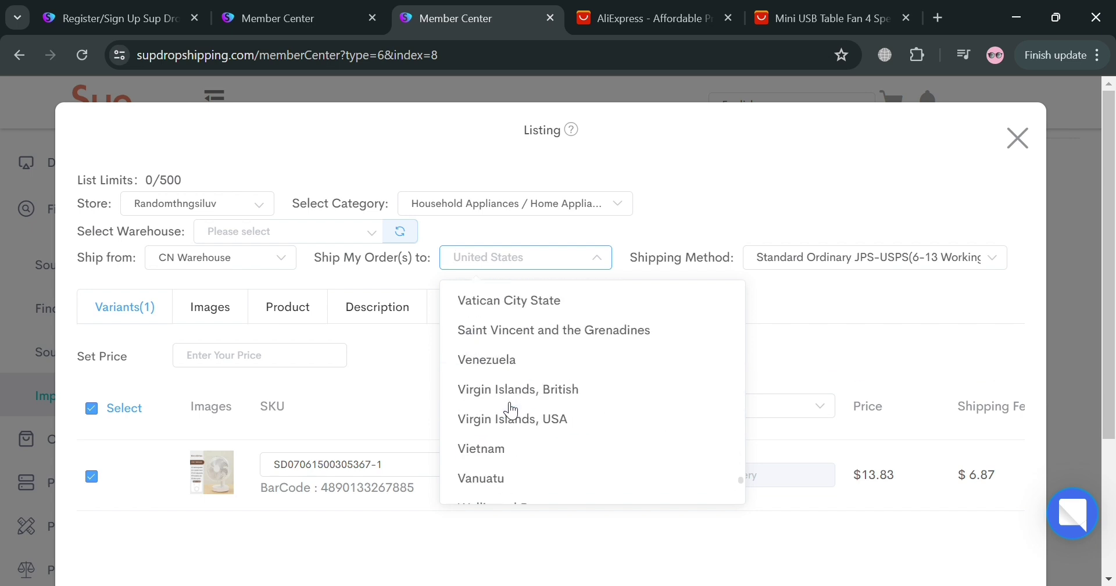
scroll(511, 410, down, 3)
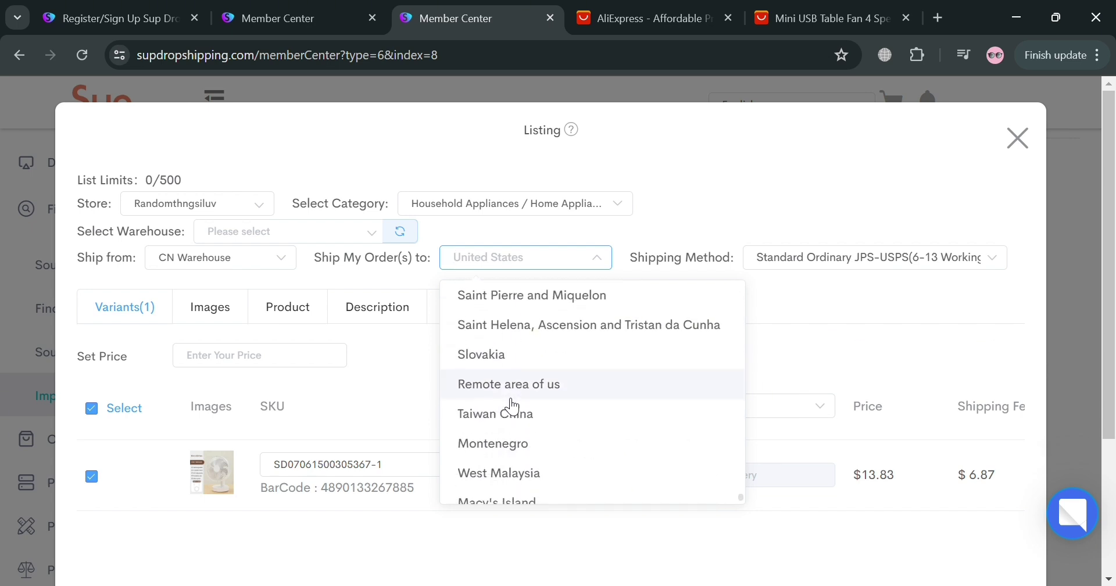
scroll(512, 406, up, 8)
scroll(511, 401, up, 10)
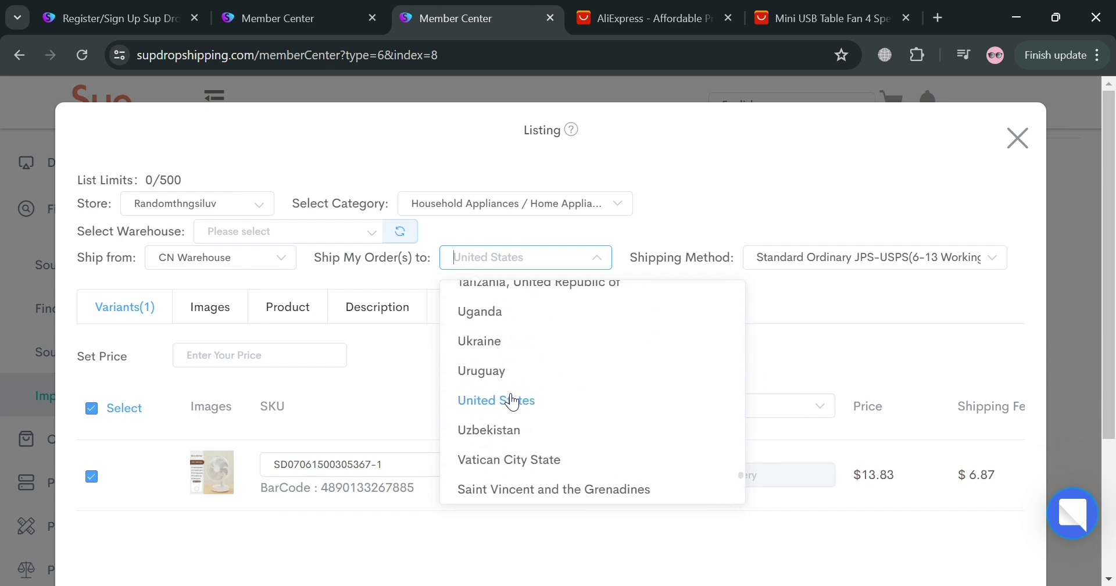
scroll(514, 398, up, 10)
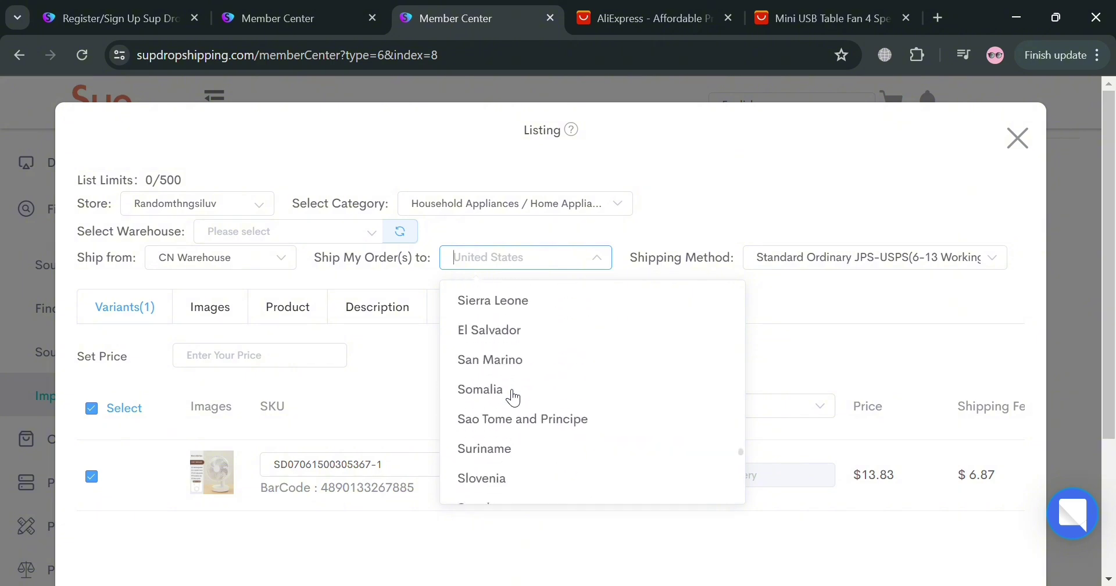
click(505, 395)
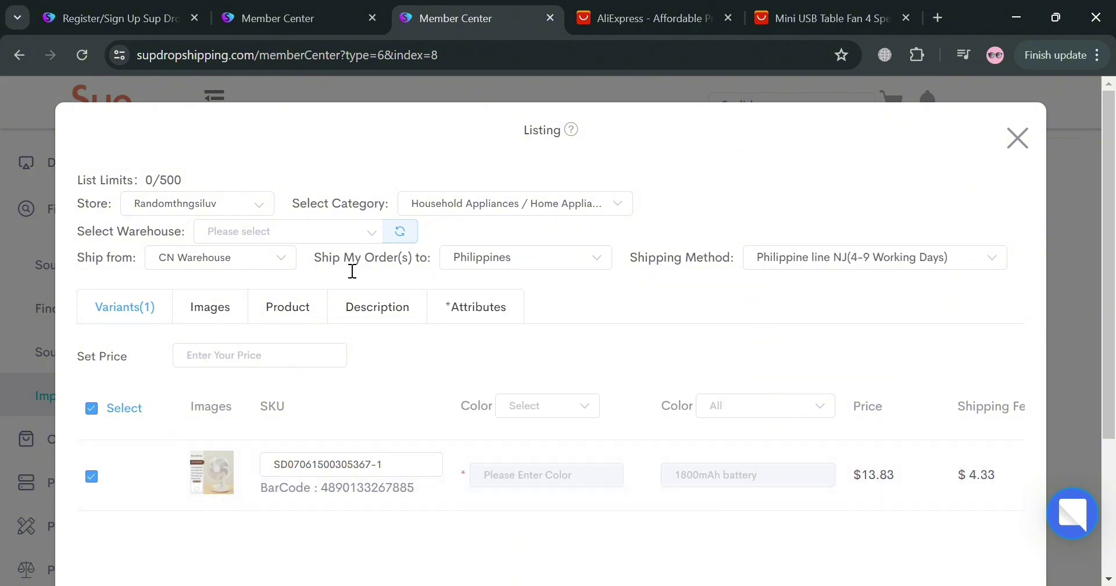
Try to list the fan to the store, and view the listing's selected images
scroll(349, 419, down, 3)
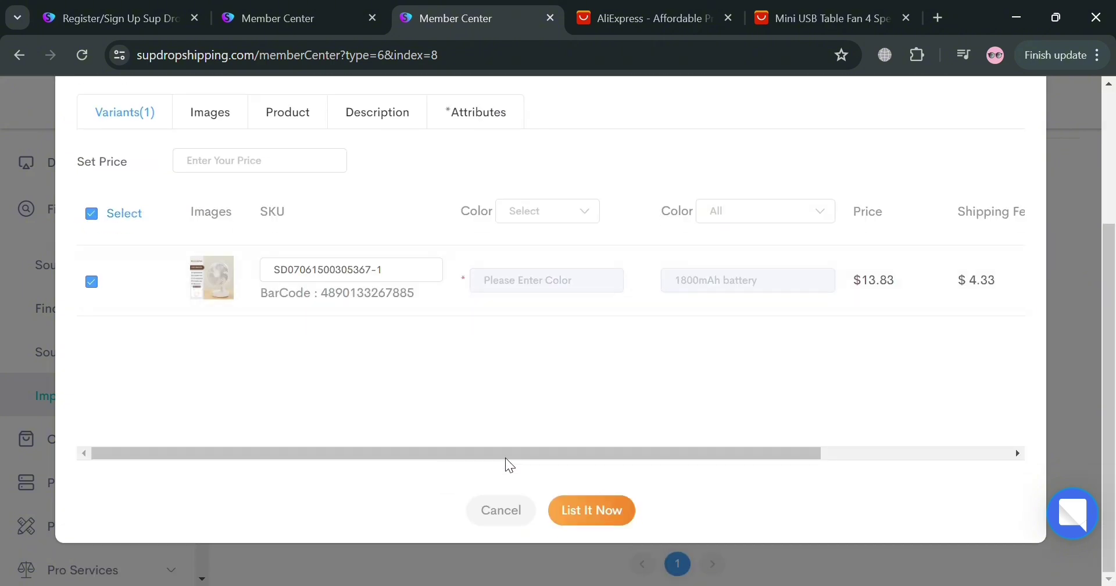
click(599, 513)
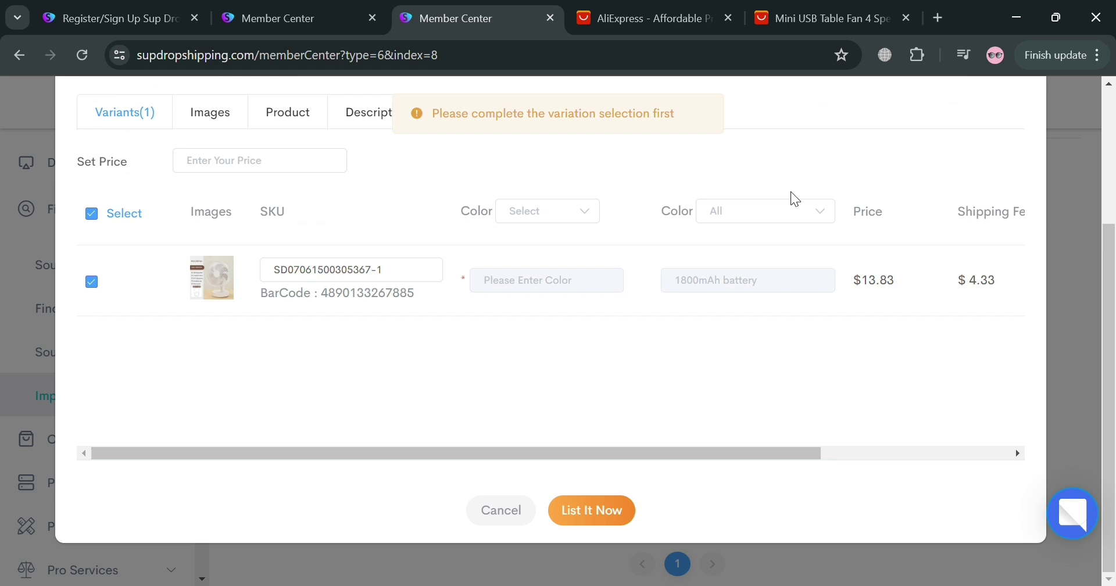
click(223, 123)
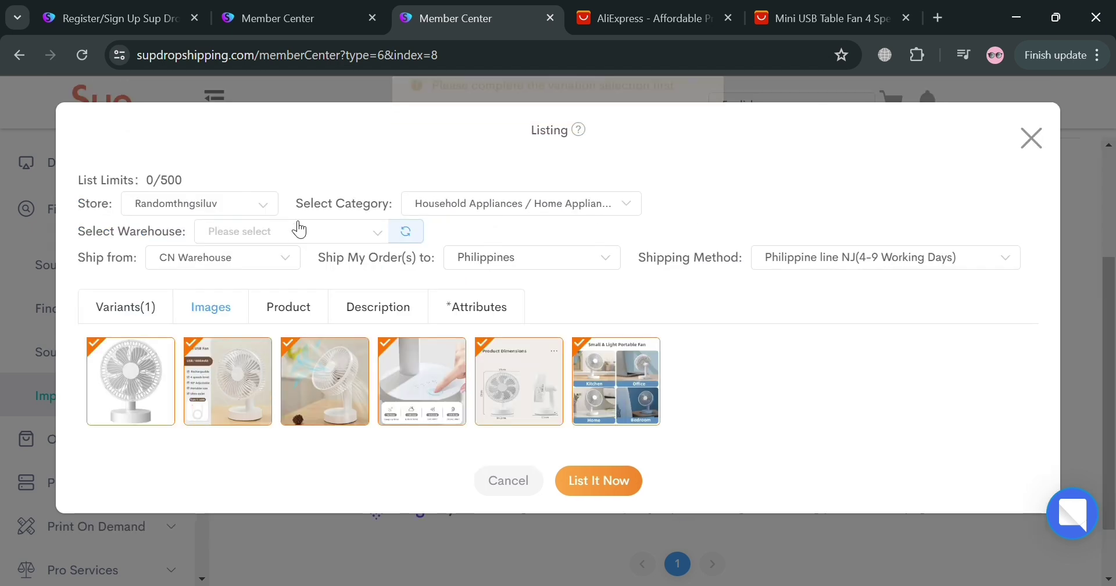
Reselect the fan's variant and complete its color variation with Color and 1800mAh battery
click(109, 309)
click(91, 477)
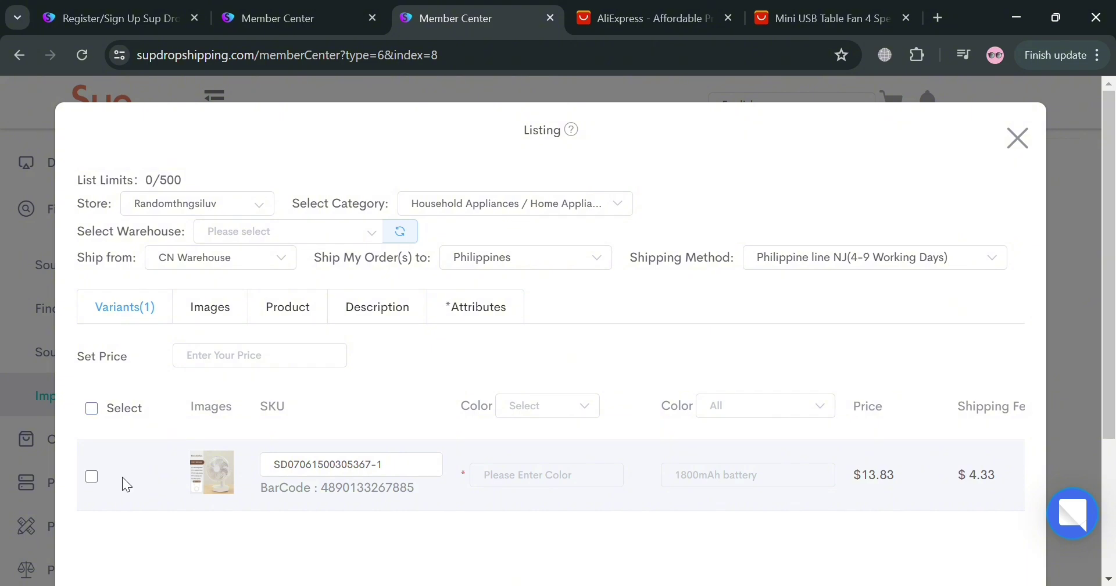
click(91, 476)
scroll(406, 465, down, 3)
drag(736, 453, 1021, 436)
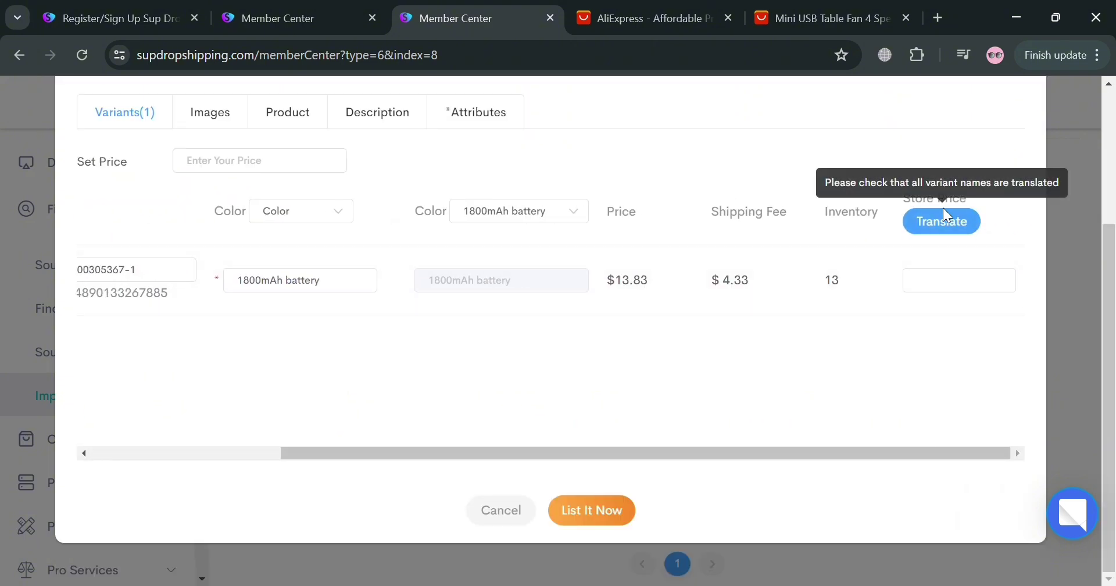
Set the variant's store price to 100 and try to list the fan
click(954, 290)
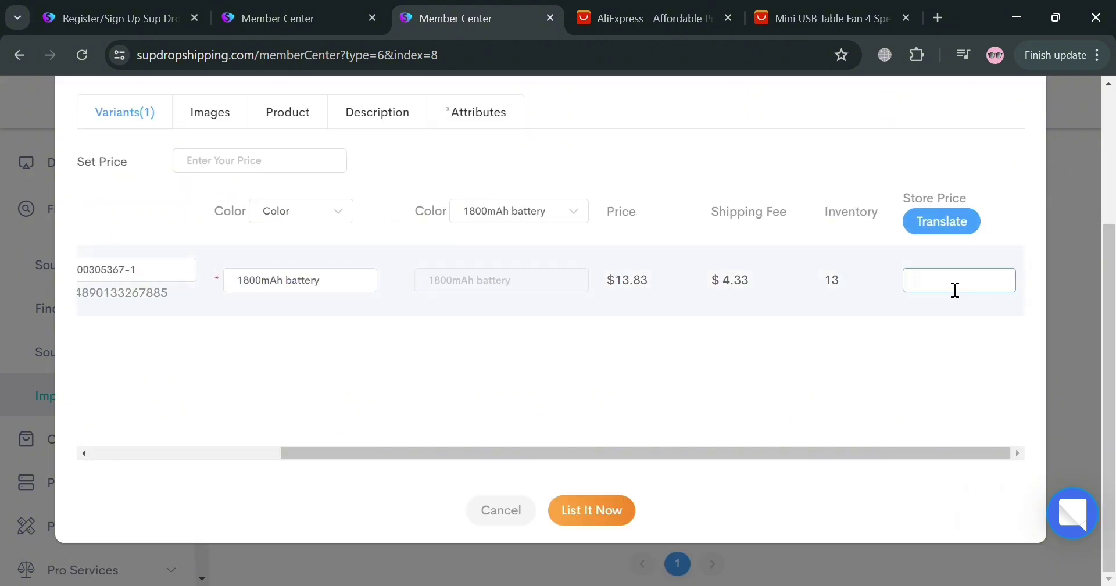
text(1000)
key(BackSpace)
click(889, 371)
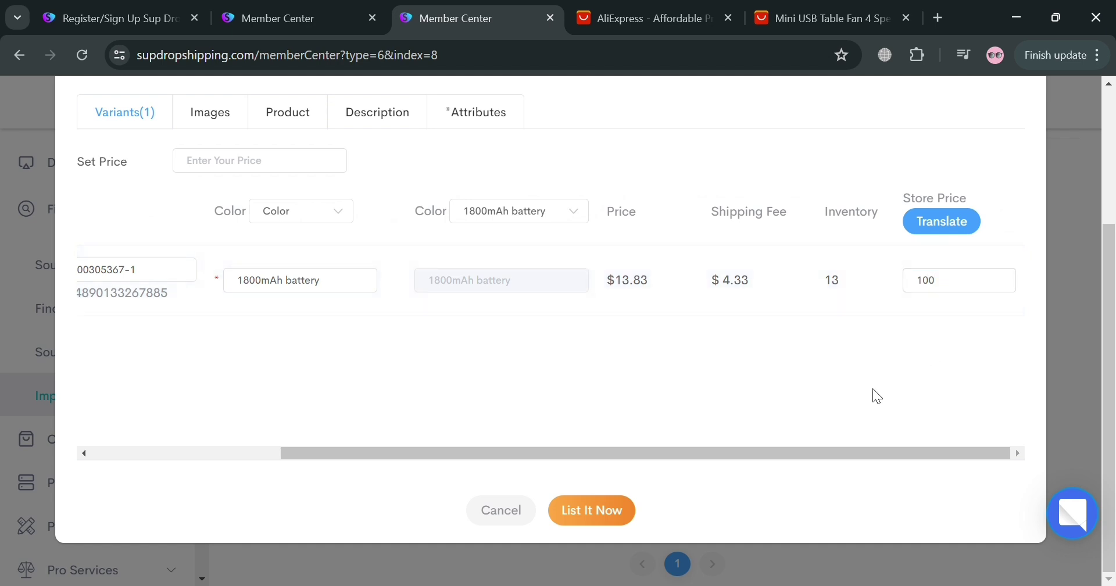
click(600, 513)
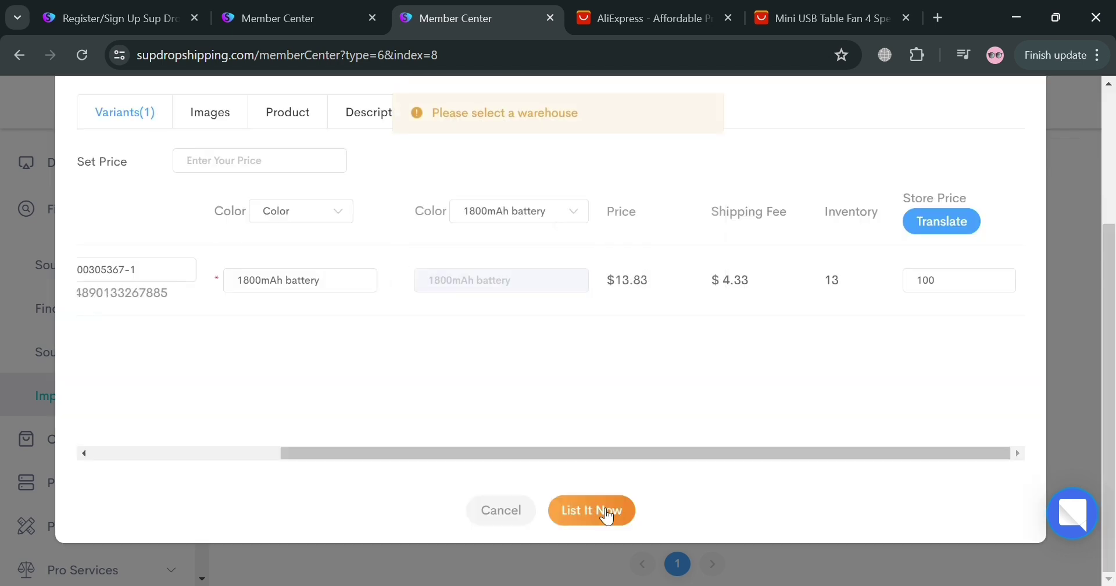
Assign the store's available warehouse to the listing and choose ecom_logistics_type_Standard as the delivery option
scroll(503, 455, up, 3)
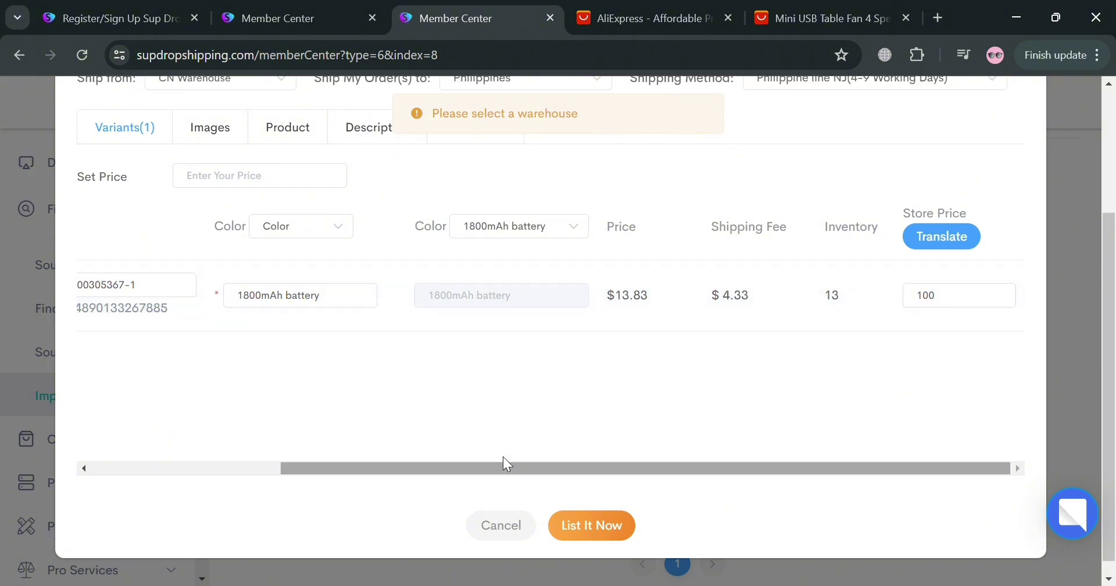
click(320, 209)
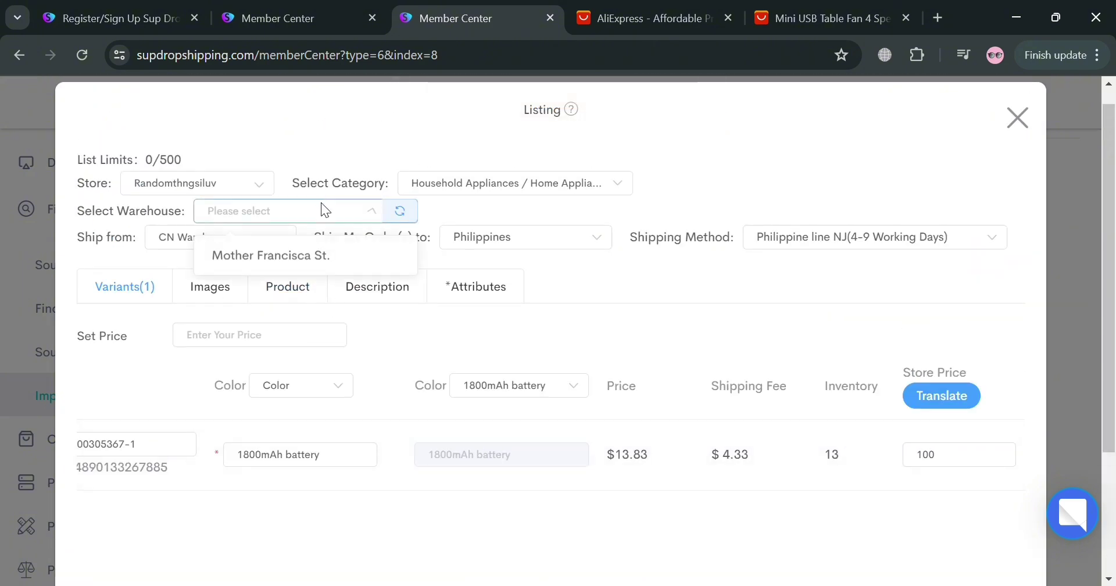
click(347, 251)
click(695, 213)
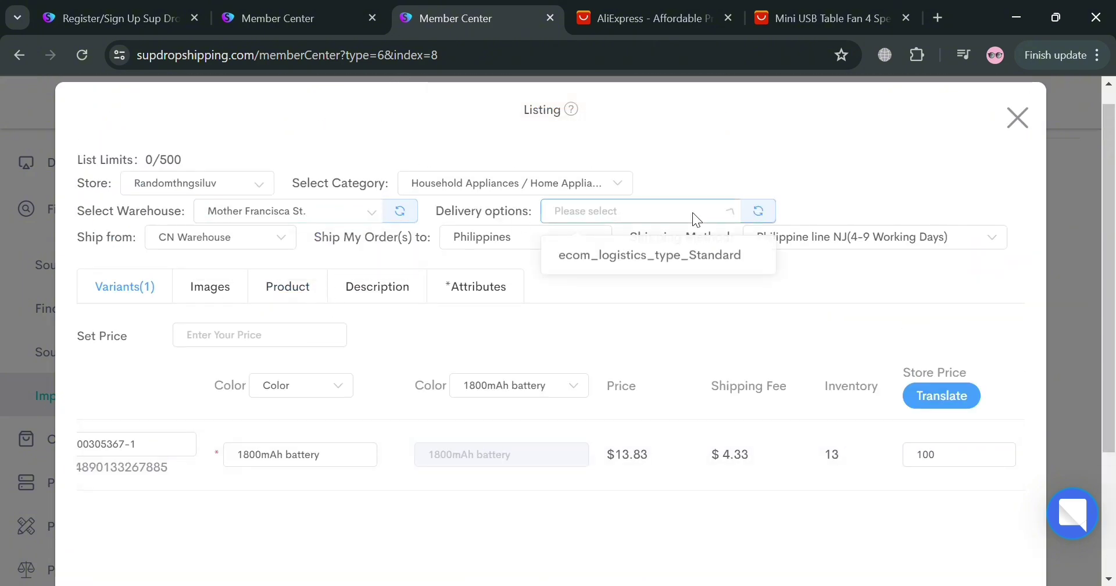
click(641, 253)
In the listing's attributes, set With Battery to Yes and the input voltage to 1880 V
scroll(466, 314, down, 2)
click(494, 221)
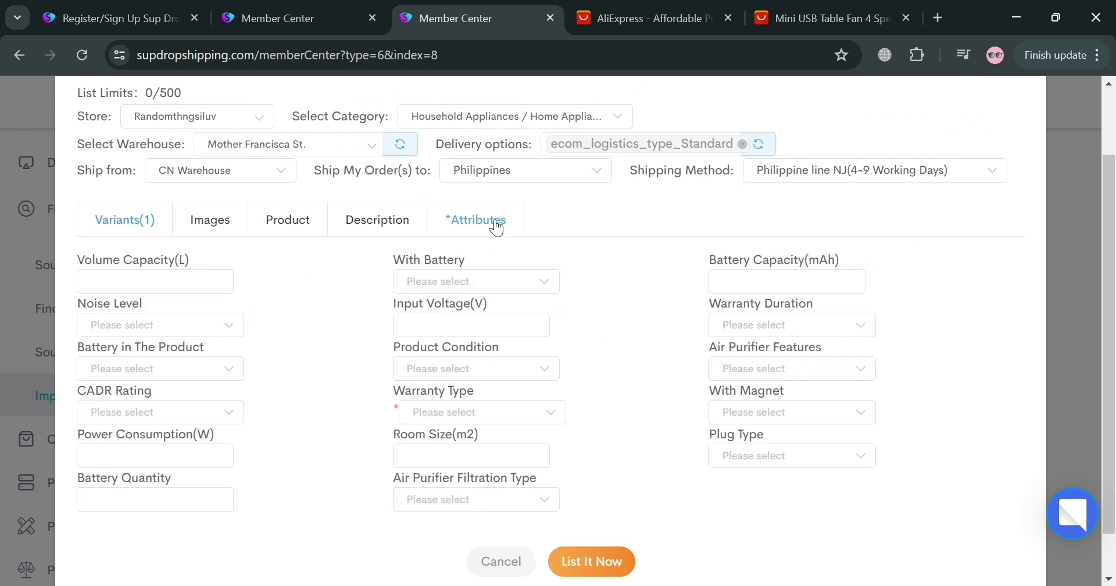
click(491, 290)
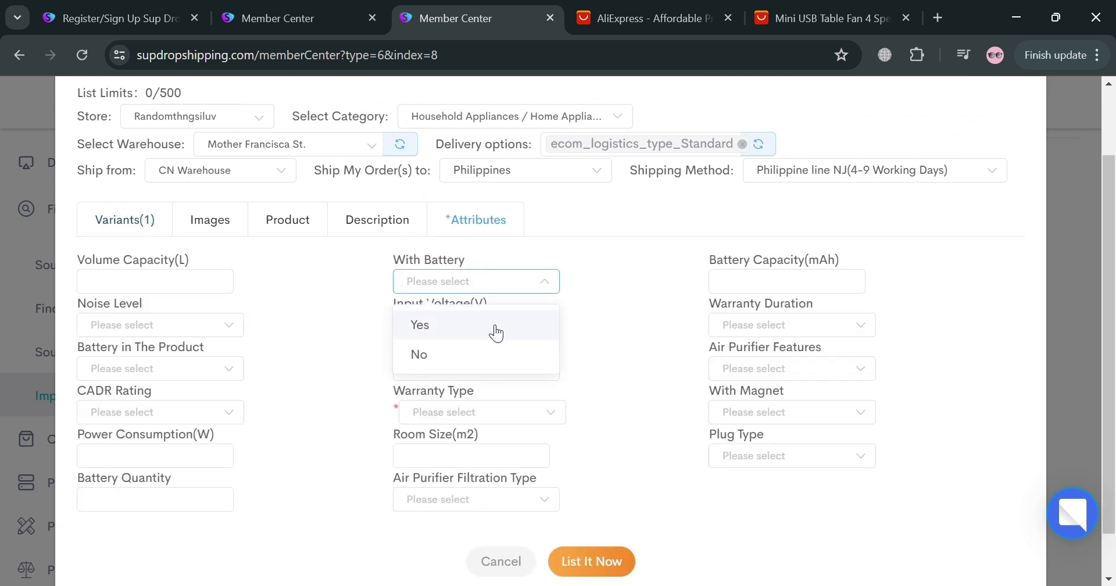
click(496, 332)
click(507, 334)
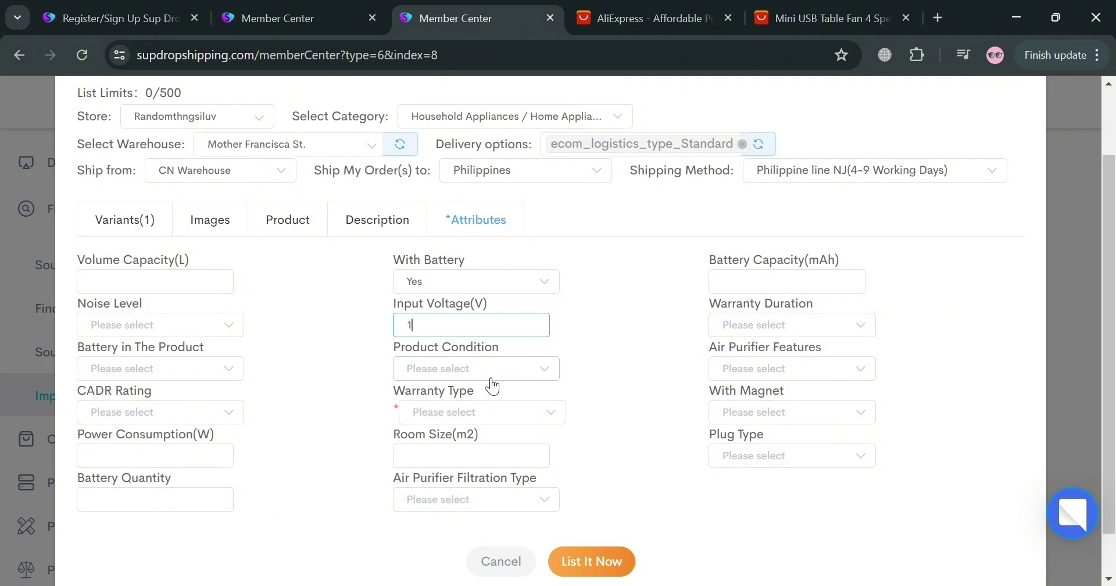
Set the volume capacity attribute to 100 L and the noise level to 30dB
click(218, 291)
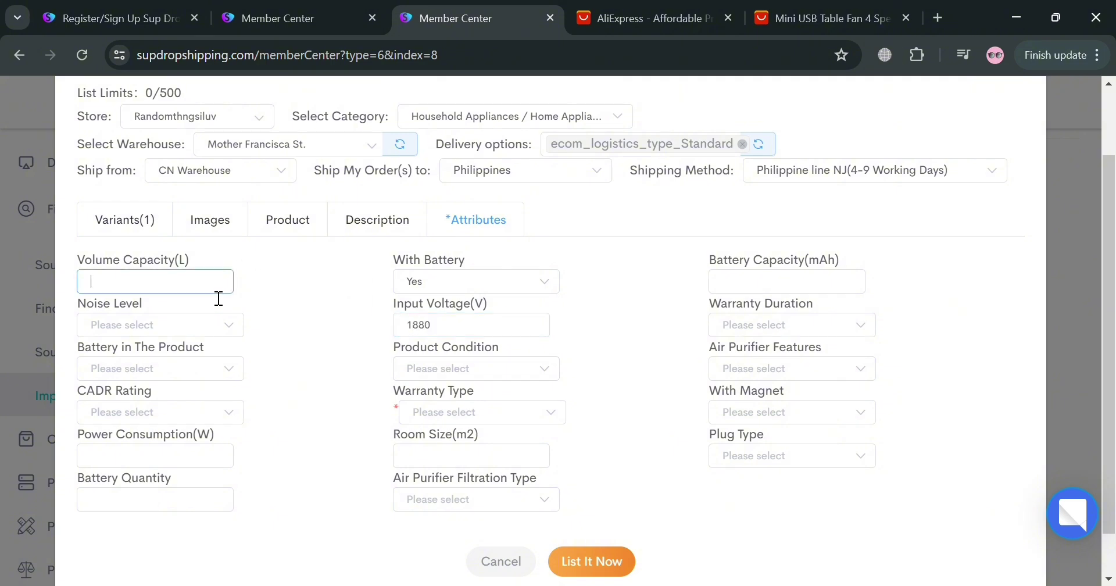
text(100)
click(208, 327)
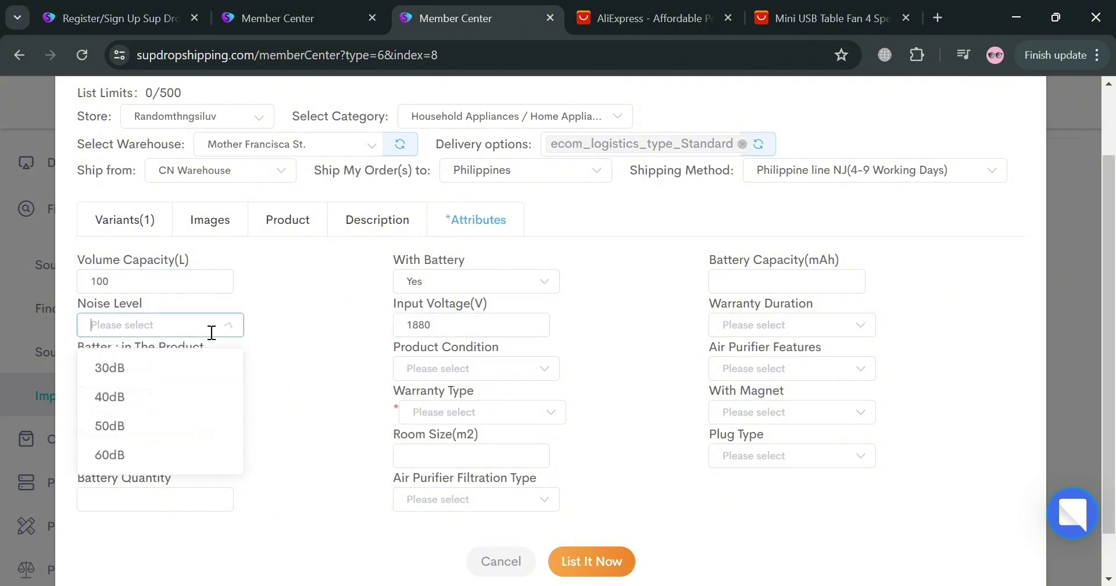
click(194, 387)
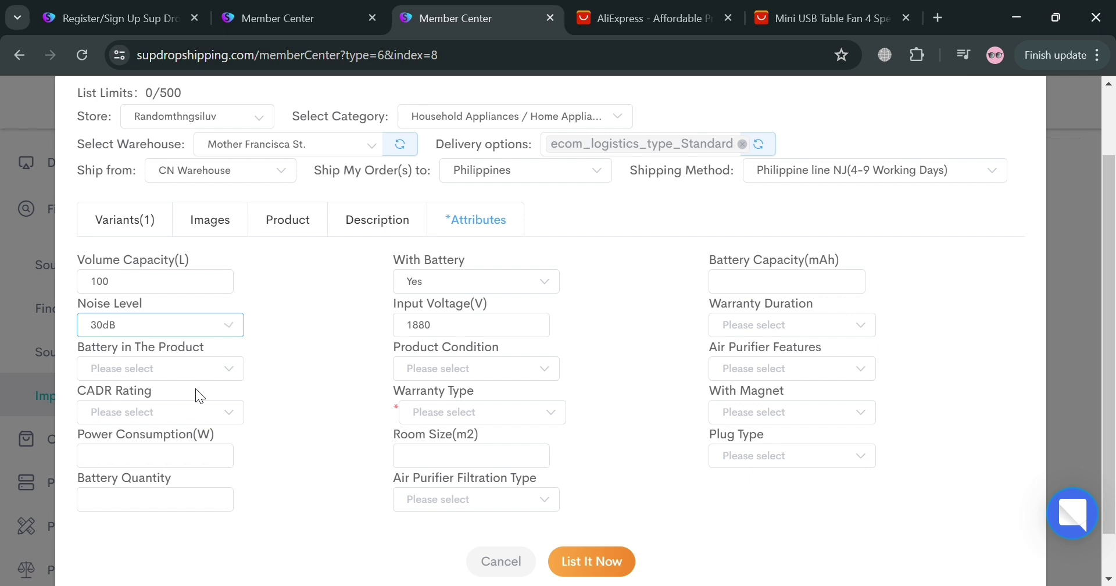
Set Battery in The Product to Yes and the CADR rating to 400CFM
click(227, 378)
click(219, 435)
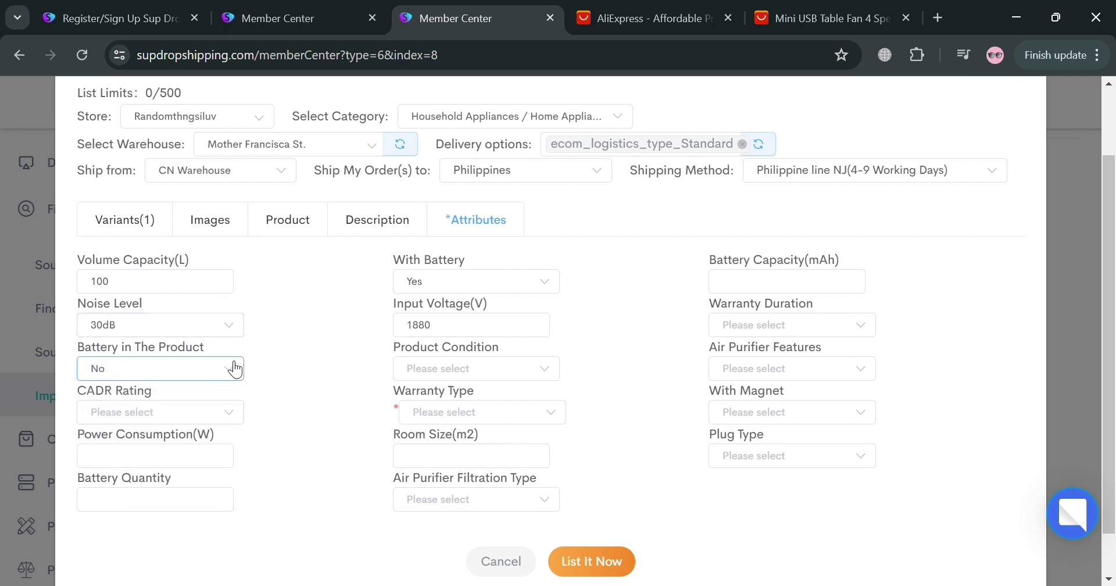
click(226, 377)
click(222, 413)
click(225, 413)
click(189, 511)
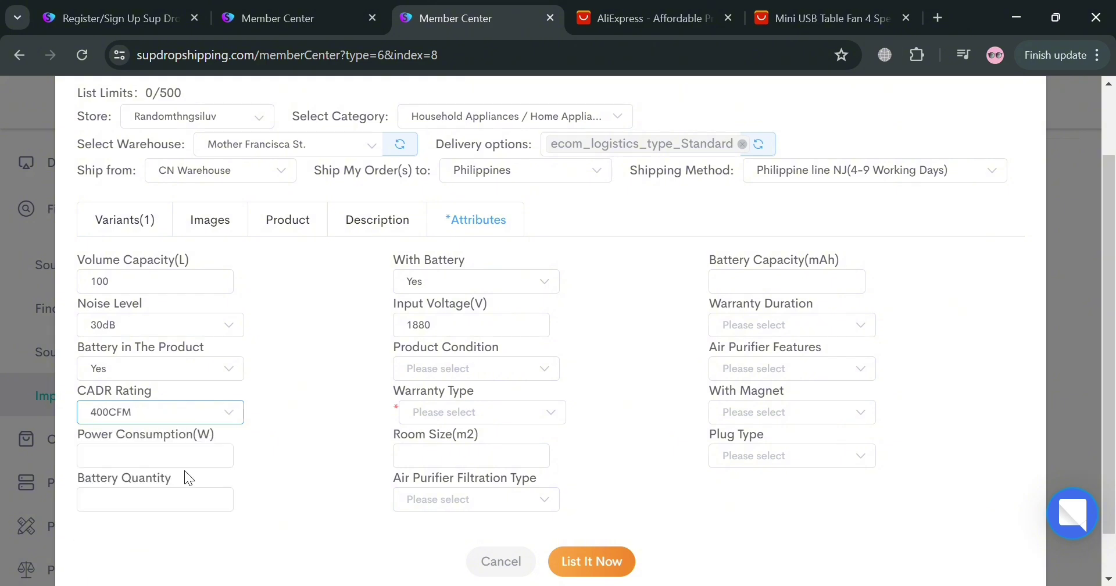
Complete the remaining attributes, including 1222 W power consumption, 1800 mAh battery capacity, Manufacturer Warranty and UK Type plug, and list the fan to the store
click(209, 455)
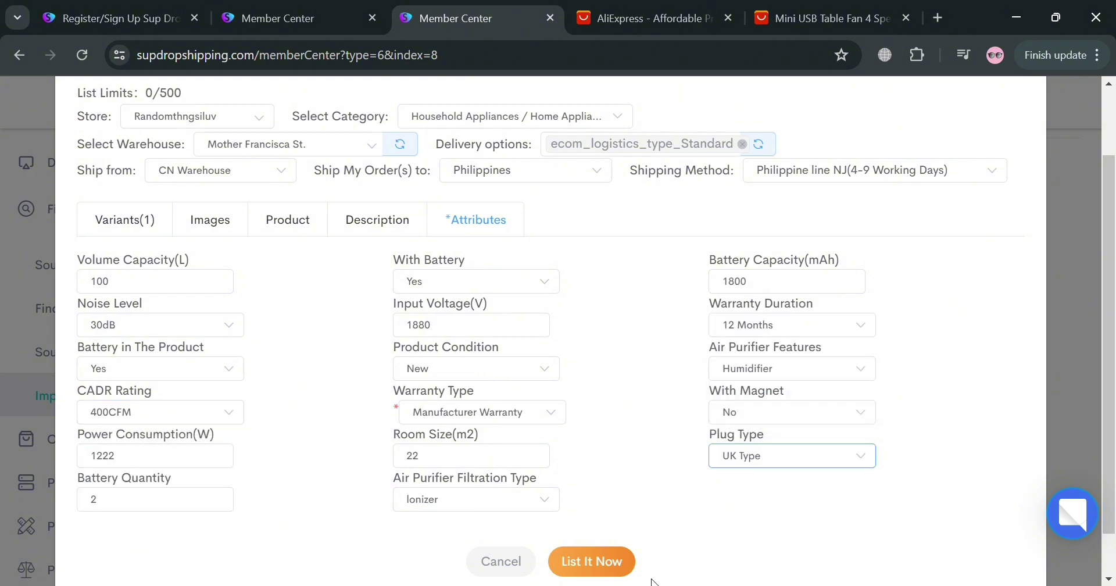
click(609, 557)
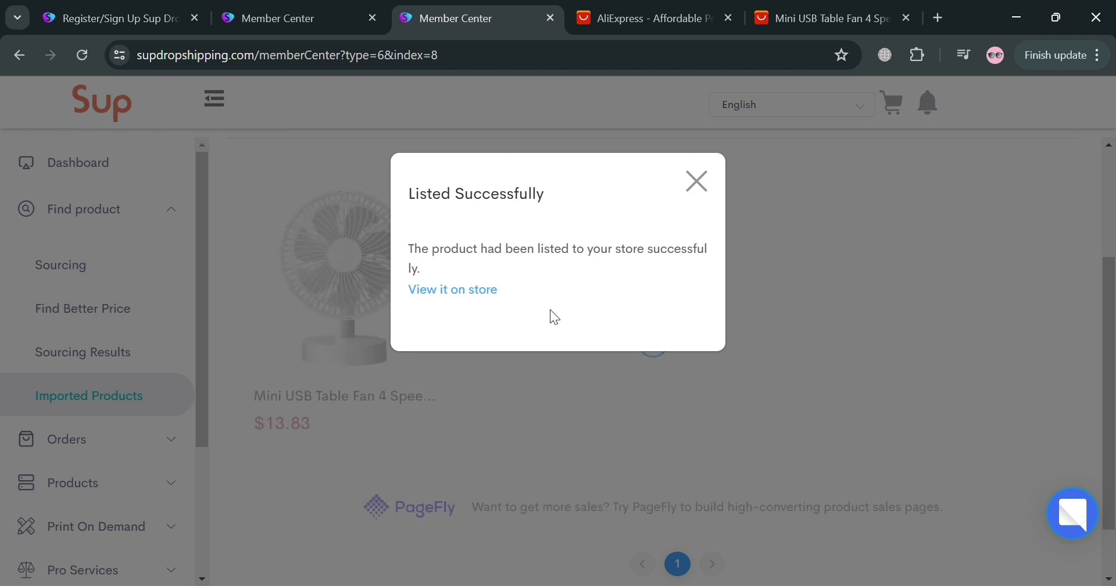
View the listed fan on the TikTok store
click(452, 290)
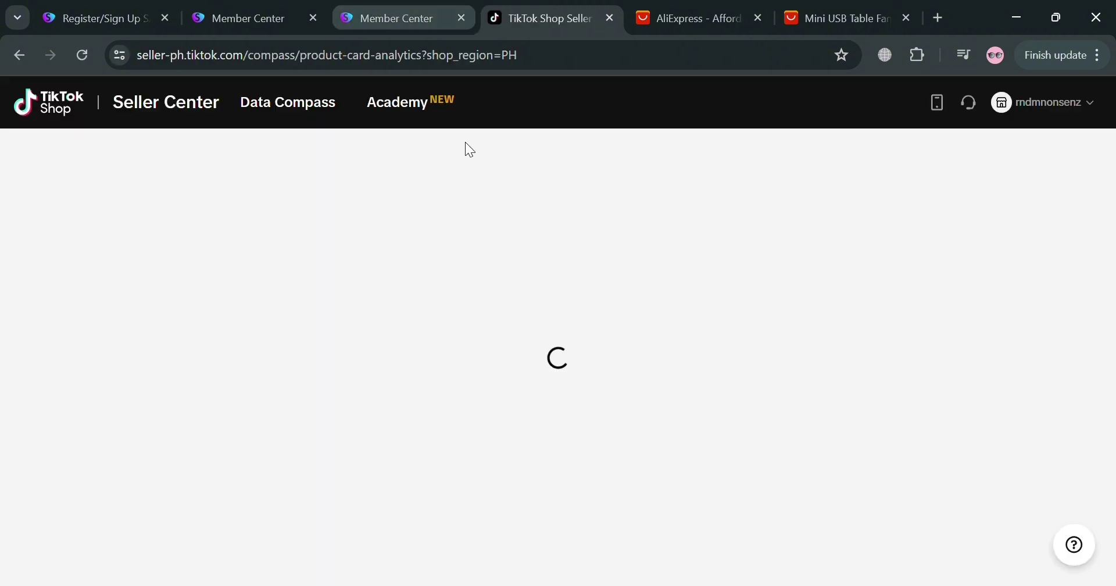
Close both AliExpress pages and return to the Sup Dropshipping page of imported products
click(759, 18)
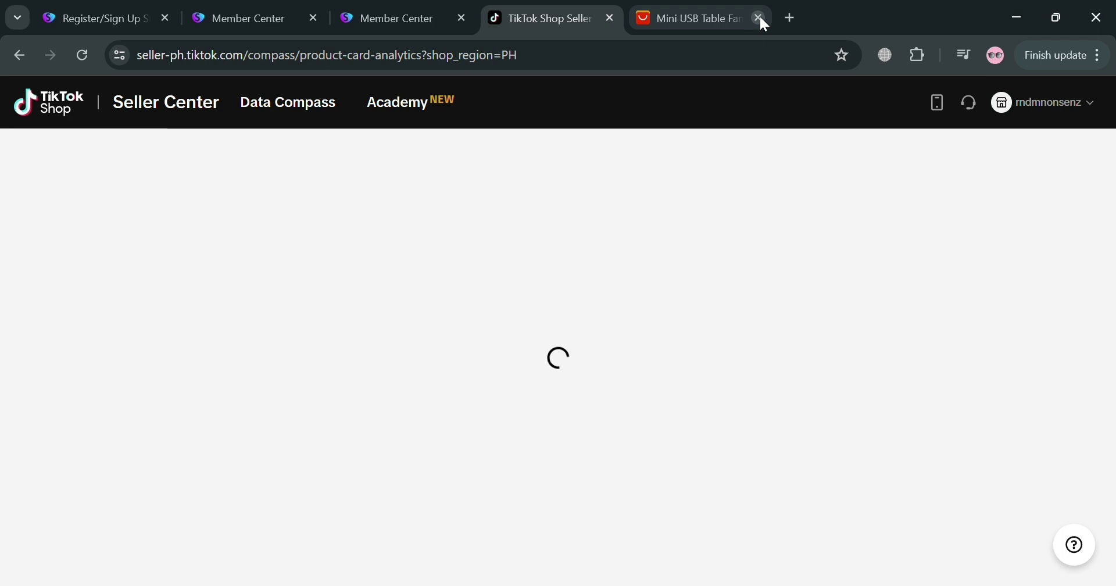
click(760, 17)
click(547, 6)
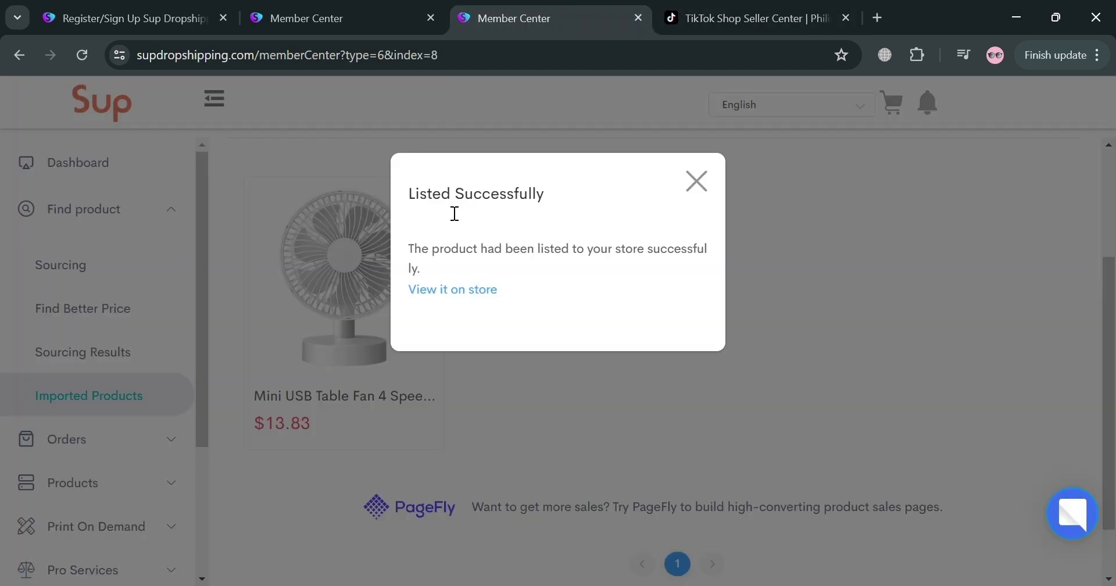
Dismiss the listing confirmation and look through the options under Orders and Products in the member center
click(697, 181)
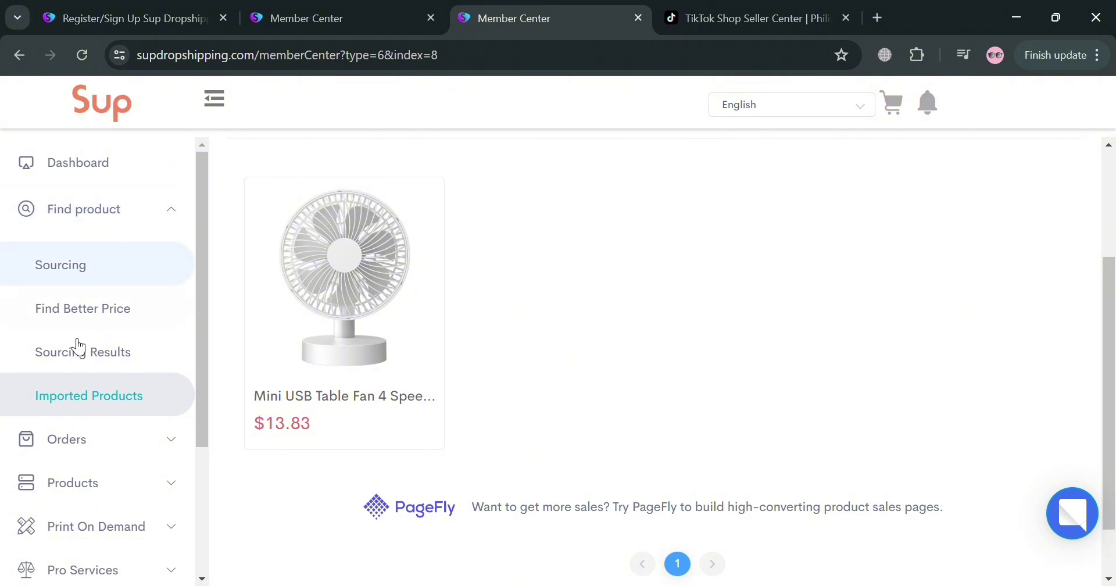
scroll(77, 347, down, 3)
click(112, 283)
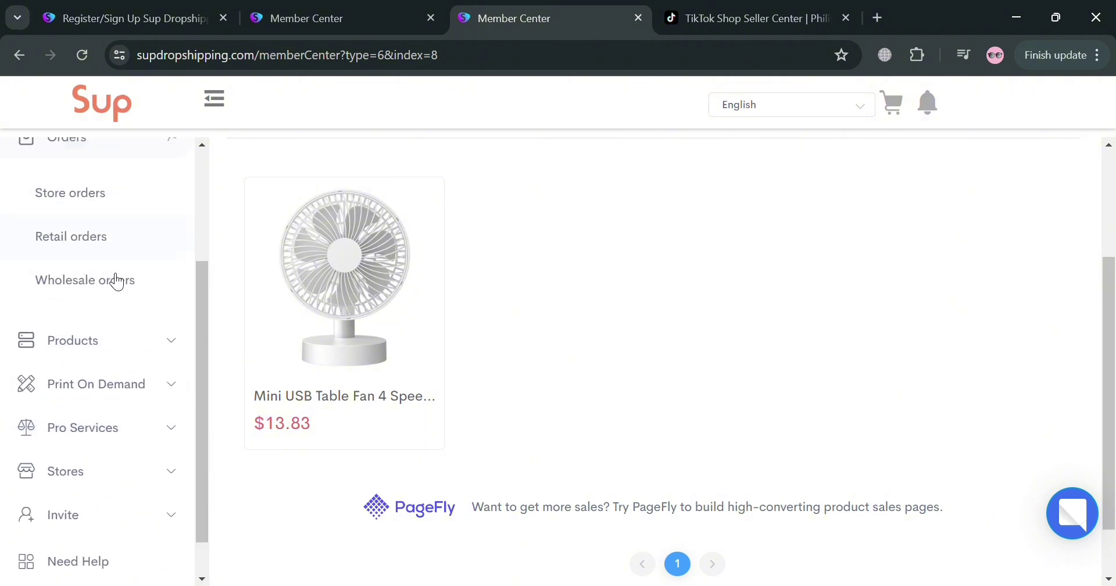
click(112, 360)
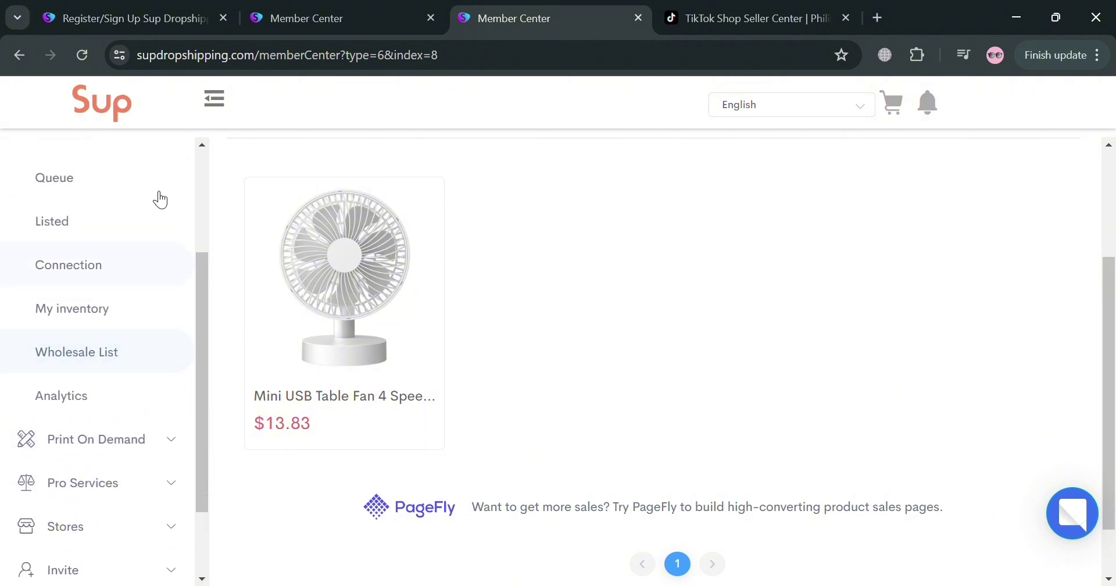
scroll(92, 468, down, 2)
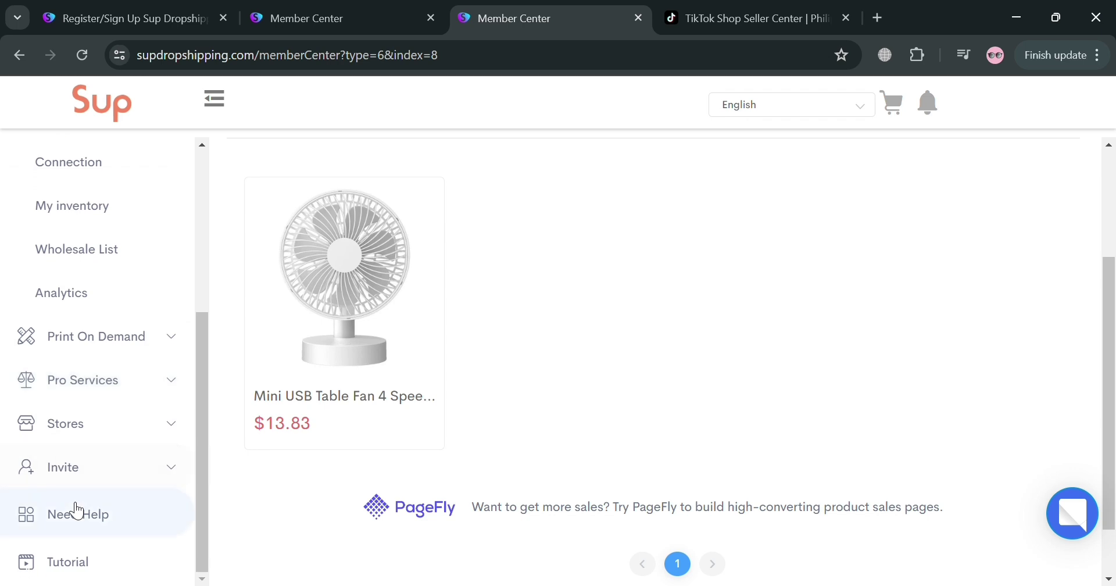
scroll(116, 475, up, 5)
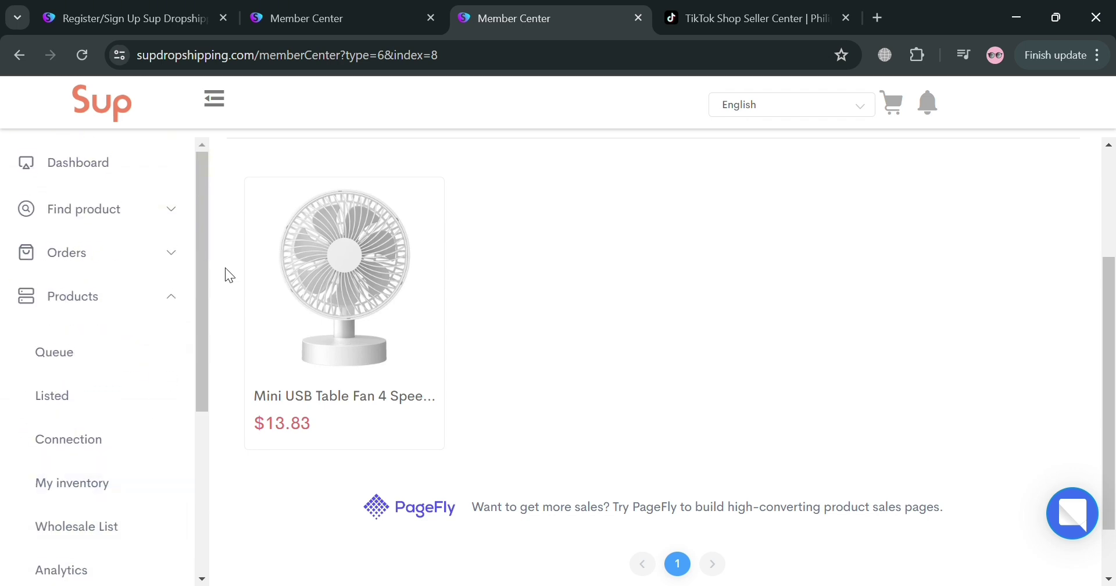
key(ctrl+Tab)
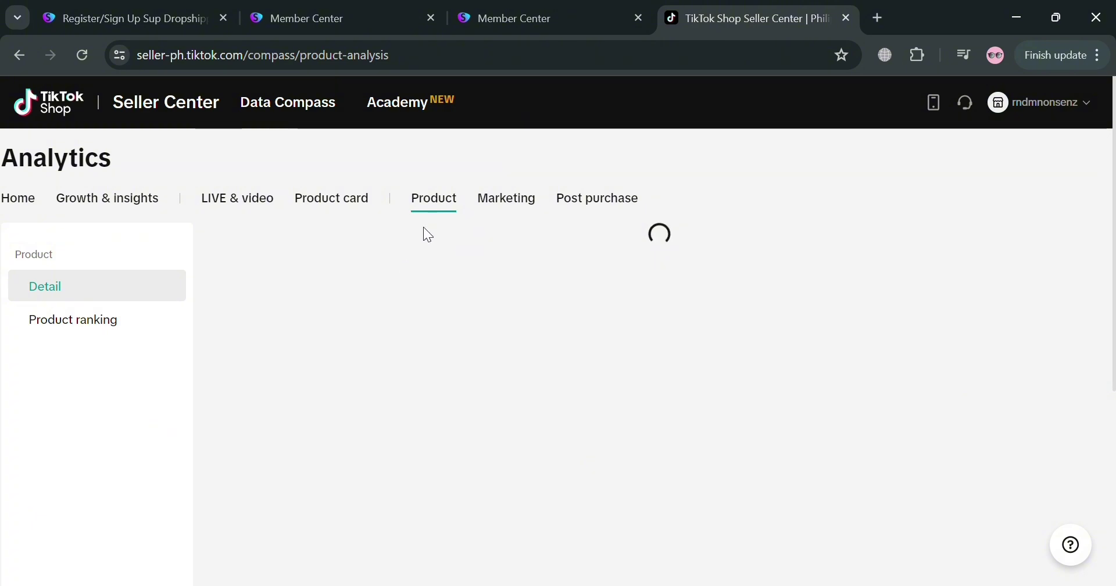
click(410, 8)
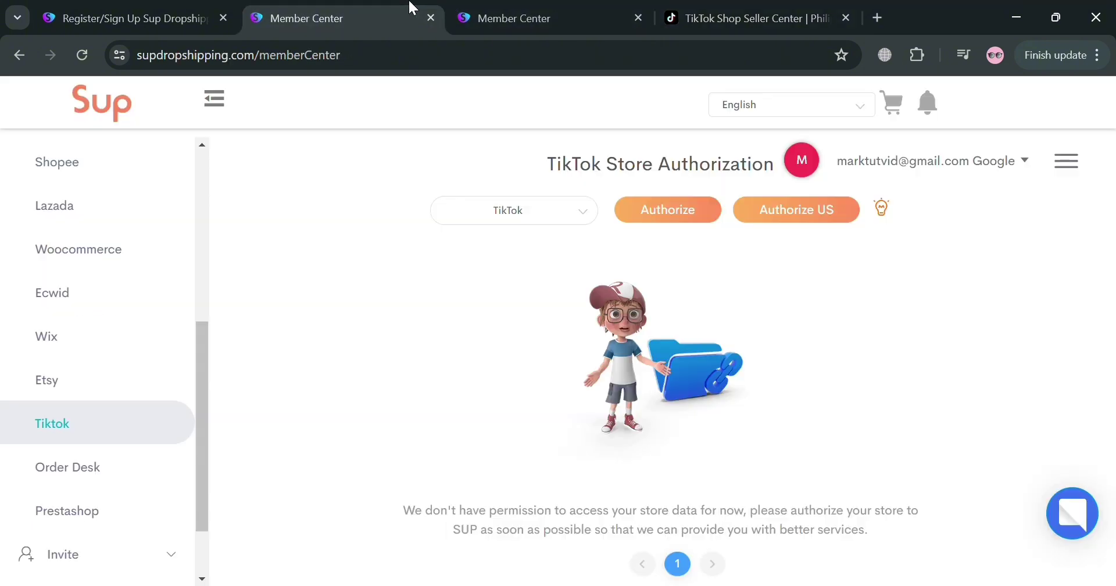
click(538, 8)
scroll(381, 498, down, 3)
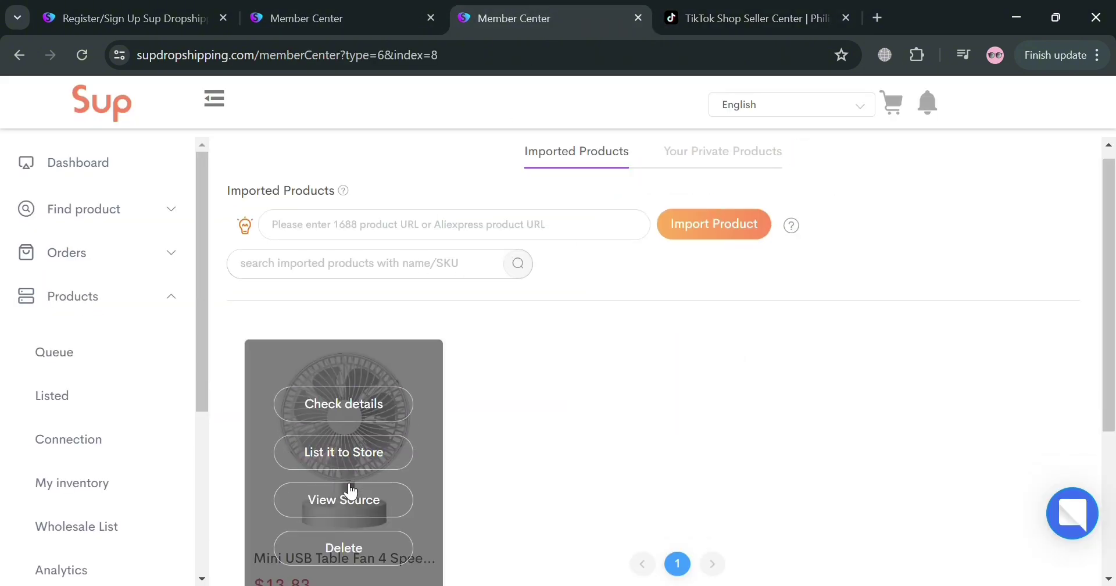
View the Analytics home page in TikTok Shop Seller Center and return to the TikTok Store Authorization page of Sup Dropshipping
click(785, 8)
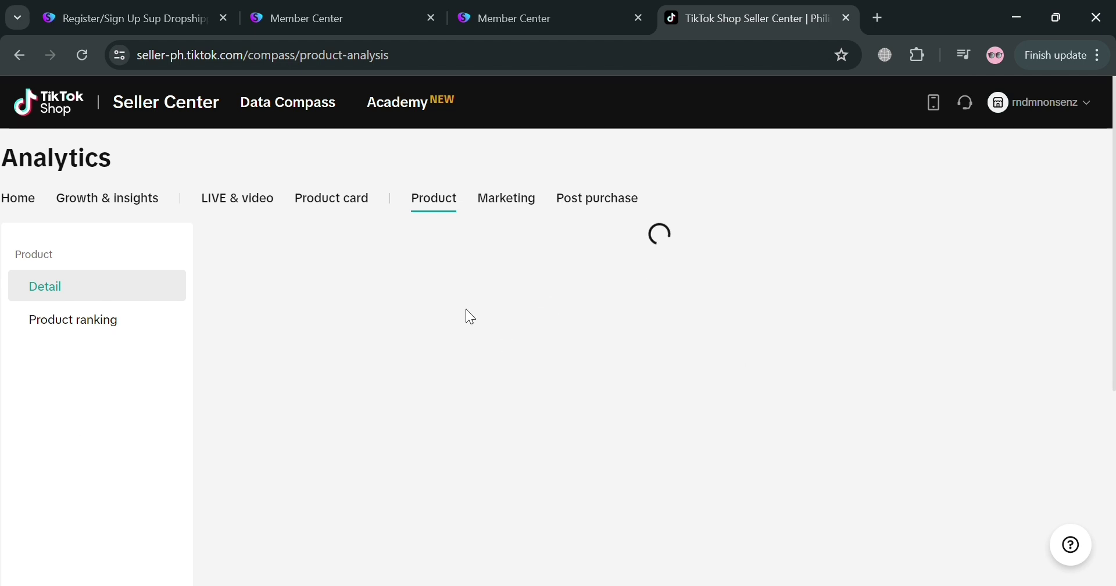
click(30, 206)
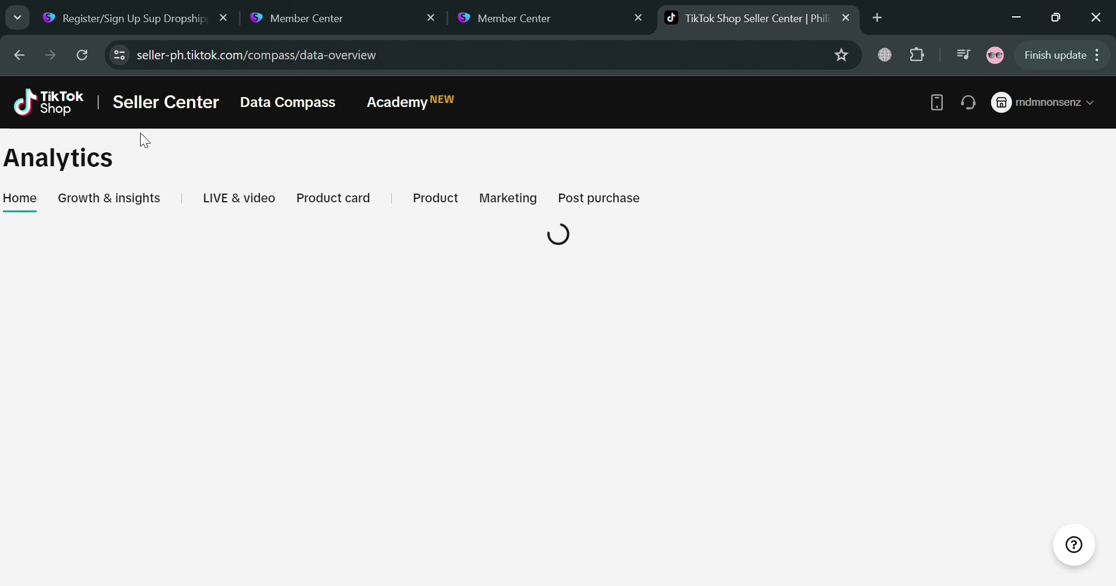
mouse_move(329, 106)
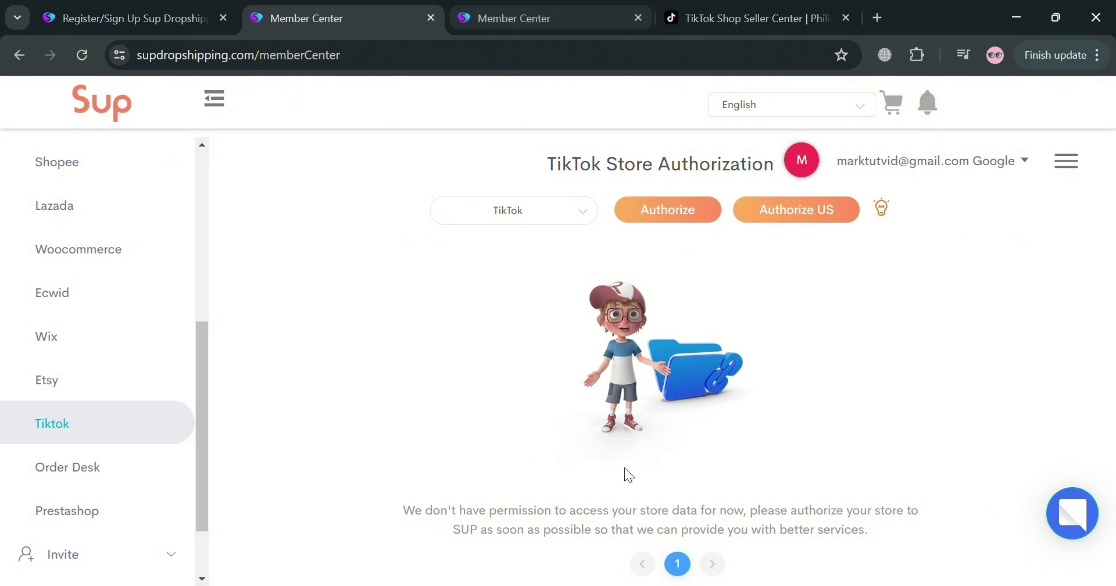
scroll(88, 490, up, 6)
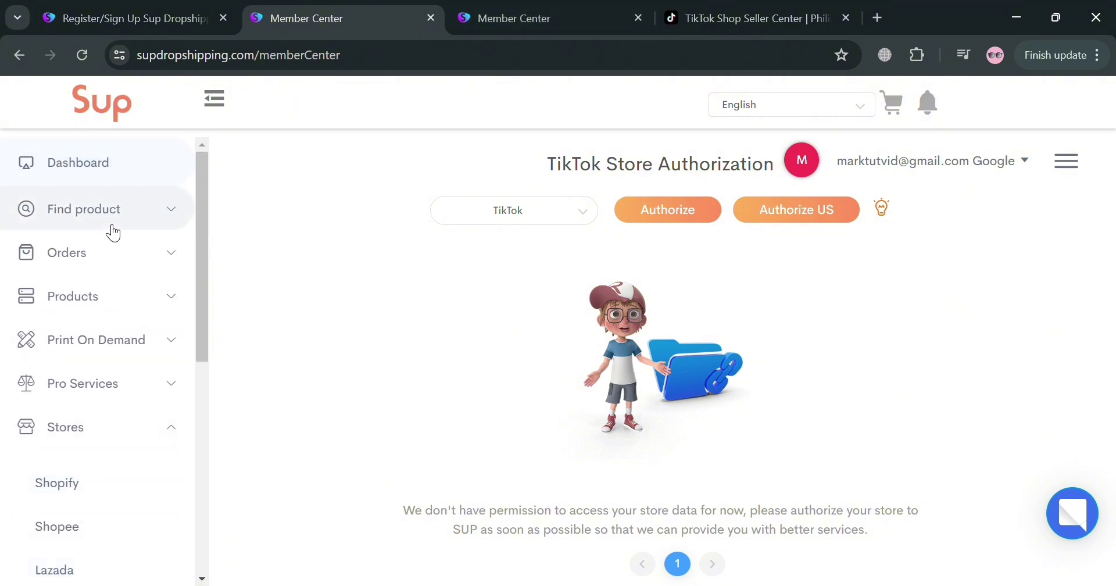